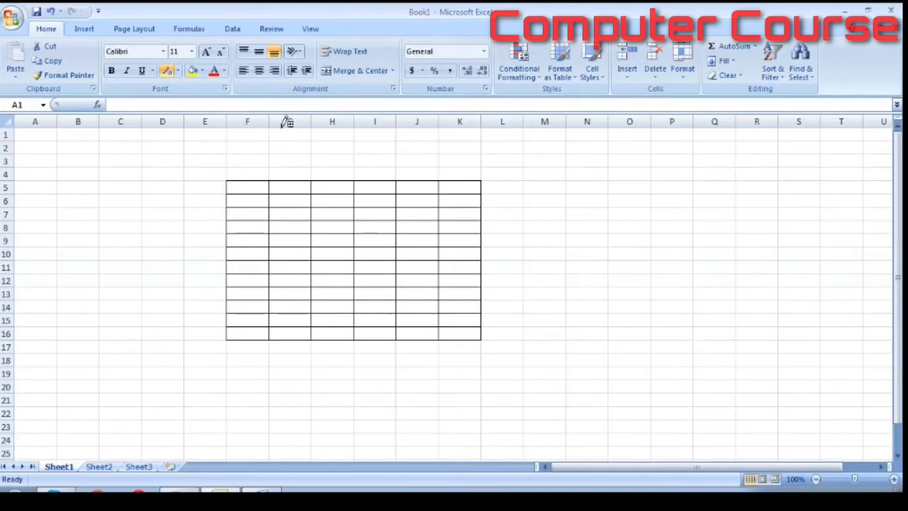
# Merge and center the top three rows of the bordered table, F5:K7, into a single title cell.
pyautogui.click(332, 71)
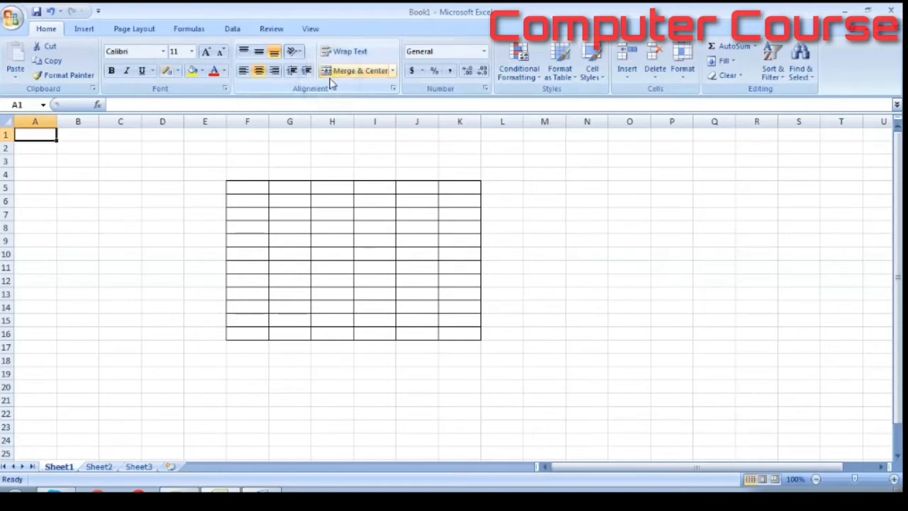
pyautogui.moveTo(253, 187)
pyautogui.mouseDown()
pyautogui.moveTo(309, 203)
pyautogui.moveTo(452, 197)
pyautogui.moveTo(461, 210)
pyautogui.mouseUp()
pyautogui.click(362, 71)
# Enter the title "Electricity Bill Sheet" in the merged cell across the top of the table.
pyautogui.doubleClick(355, 197)
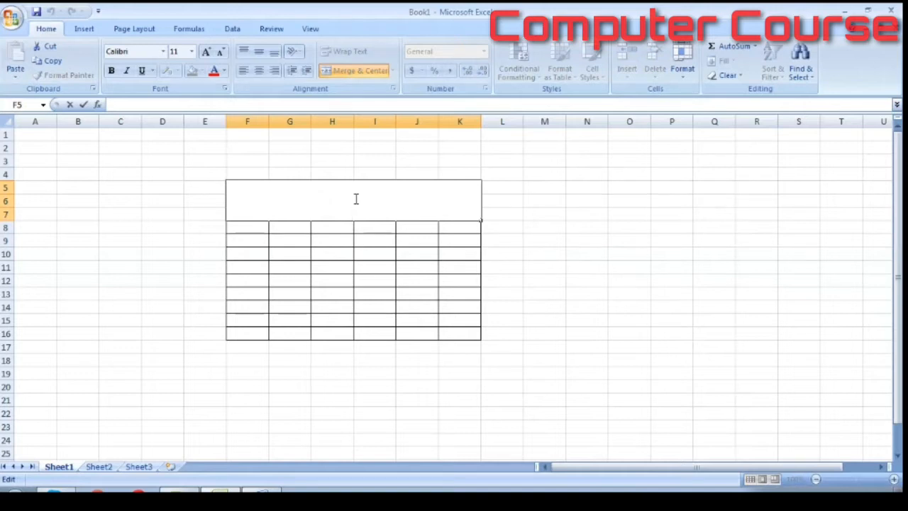
pyautogui.write('eElectricity')
pyautogui.press('Left')
pyautogui.press('Left')
pyautogui.press('Left')
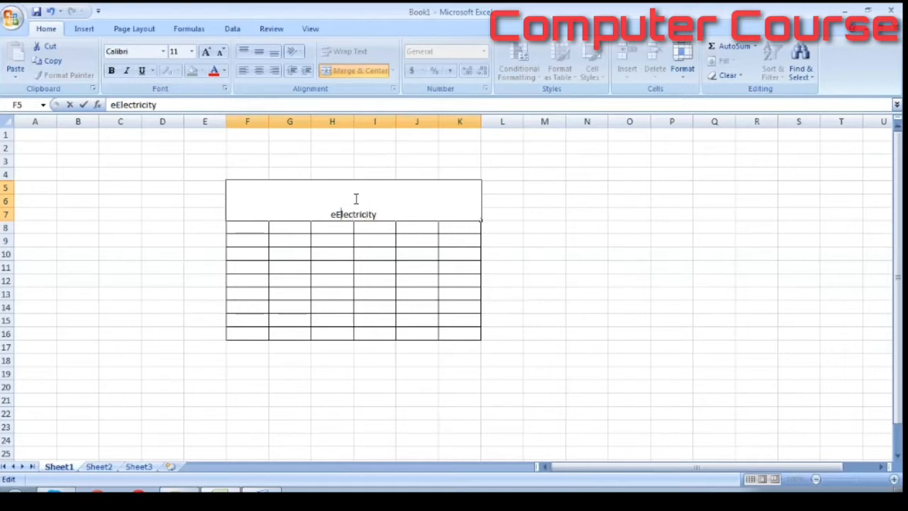
pyautogui.press('BackSpace')
pyautogui.press('Right')
pyautogui.press('Right')
pyautogui.press('Right')
pyautogui.press('Right')
pyautogui.press('Right')
pyautogui.press('Right')
pyautogui.press('Right')
pyautogui.write('Bi')
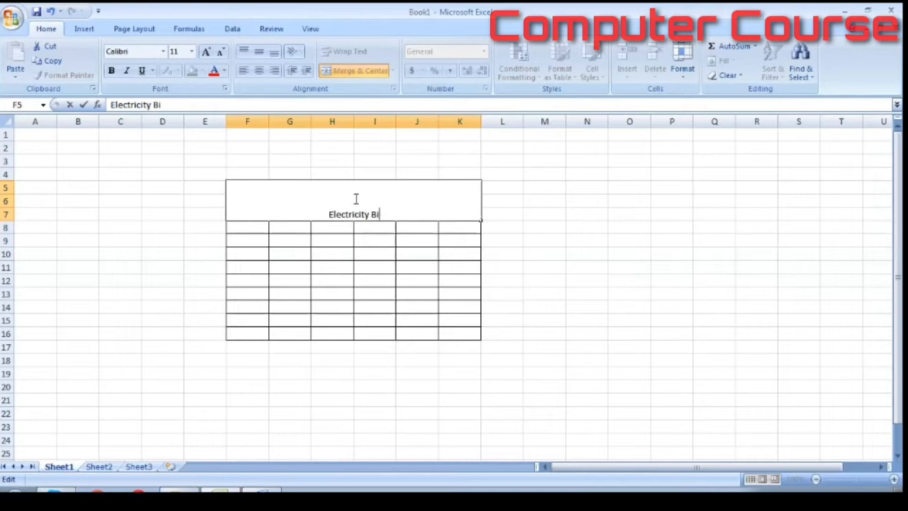
pyautogui.write('ll Sheet')
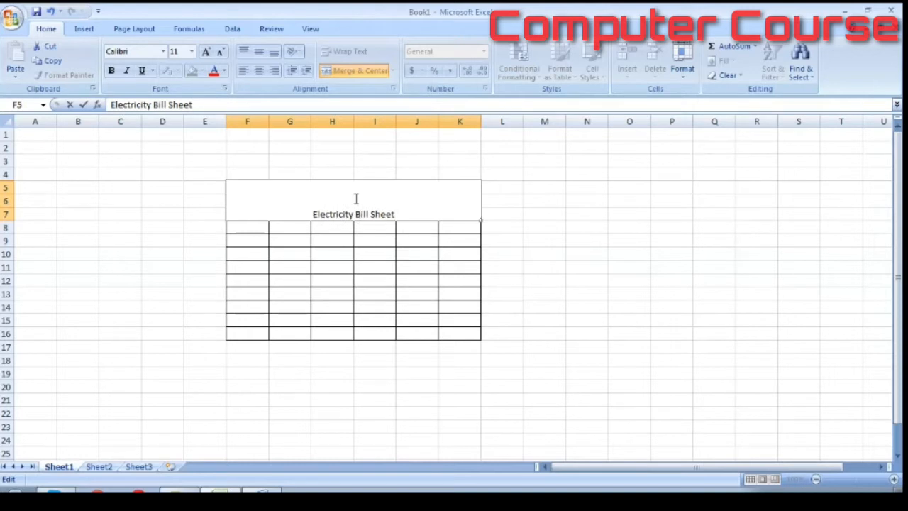
# Set the font size of the "Electricity Bill Sheet" title to 28.
pyautogui.moveTo(394, 214); pyautogui.dragTo(308, 215)
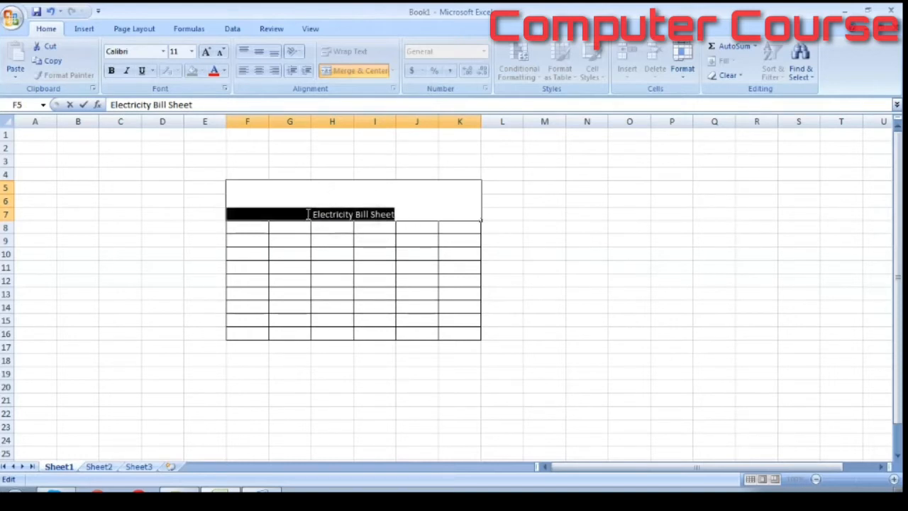
pyautogui.click(191, 56)
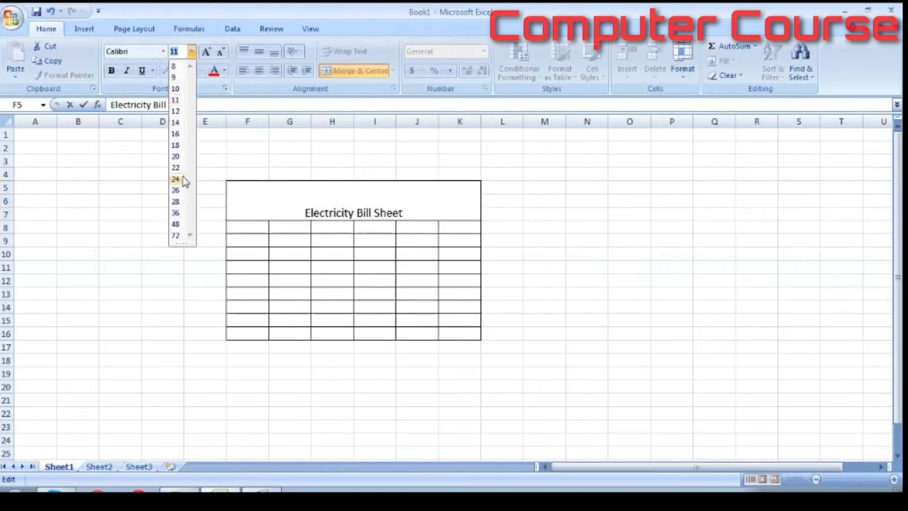
pyautogui.click(177, 202)
# Merge and center rows 8 and 9 separately in each column from F to K to form six heading cells.
pyautogui.moveTo(246, 224); pyautogui.dragTo(251, 236)
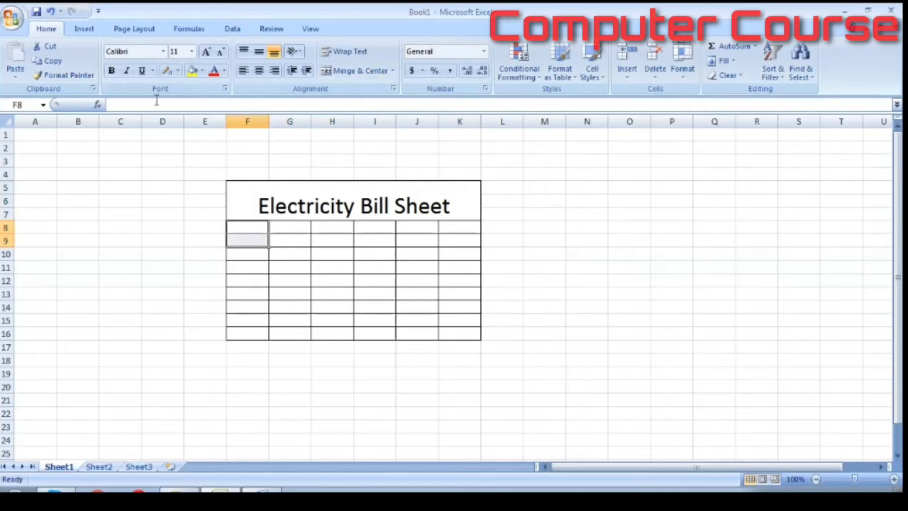
pyautogui.click(328, 71)
pyautogui.moveTo(293, 221); pyautogui.dragTo(410, 234)
pyautogui.click(356, 72)
pyautogui.click(361, 223)
pyautogui.click(357, 71)
pyautogui.click(341, 73)
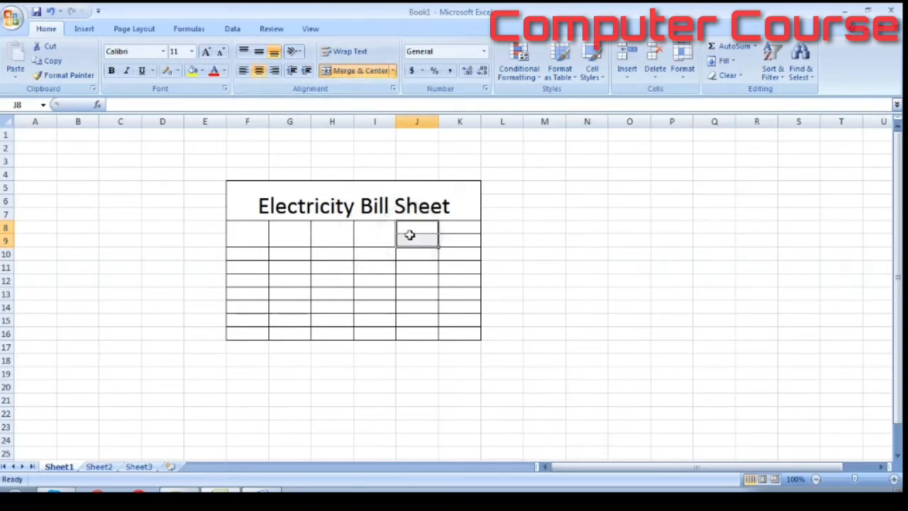
pyautogui.click(361, 75)
pyautogui.moveTo(461, 226); pyautogui.dragTo(461, 238)
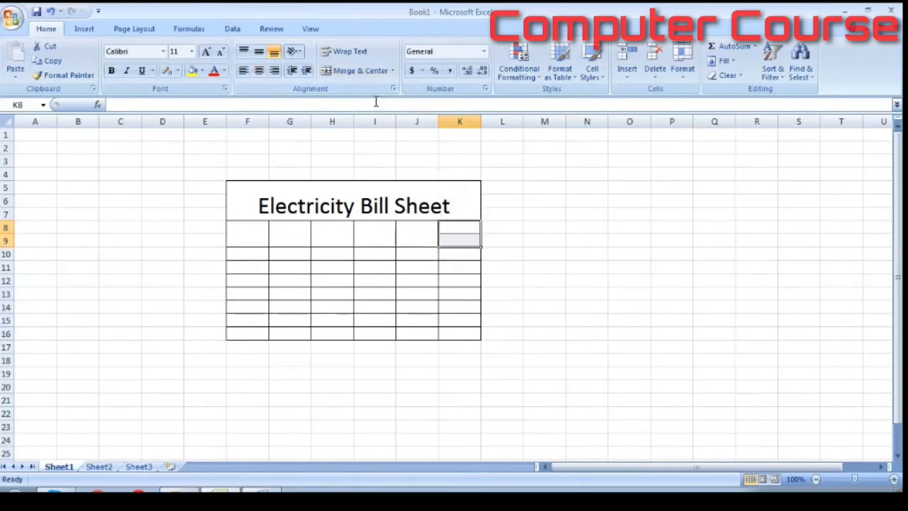
pyautogui.click(360, 75)
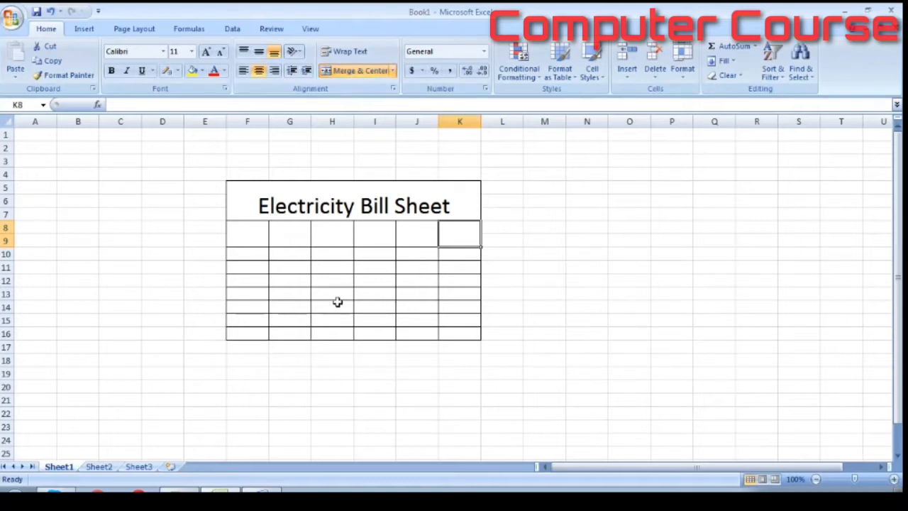
# Set the font color of the heading cells F8:K9 to the standard red.
pyautogui.click(253, 233)
pyautogui.doubleClick(252, 233)
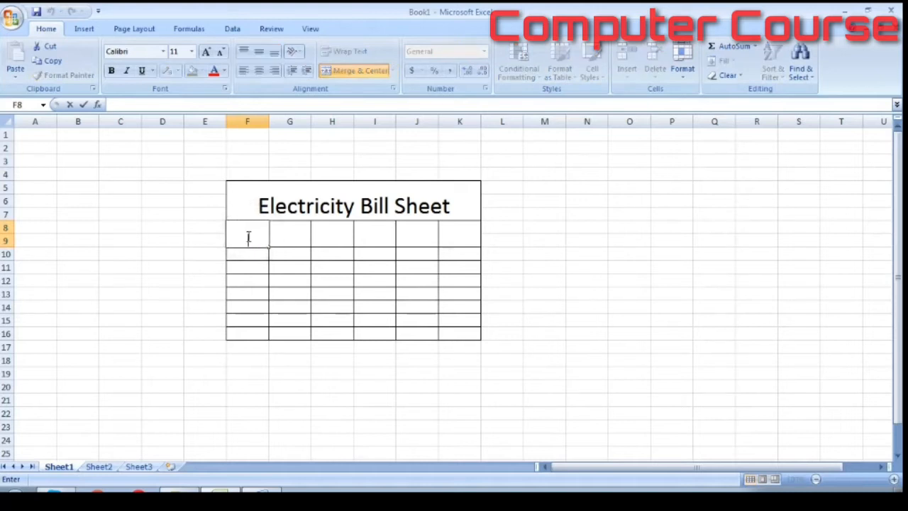
pyautogui.click(211, 203)
pyautogui.moveTo(231, 229); pyautogui.dragTo(462, 238)
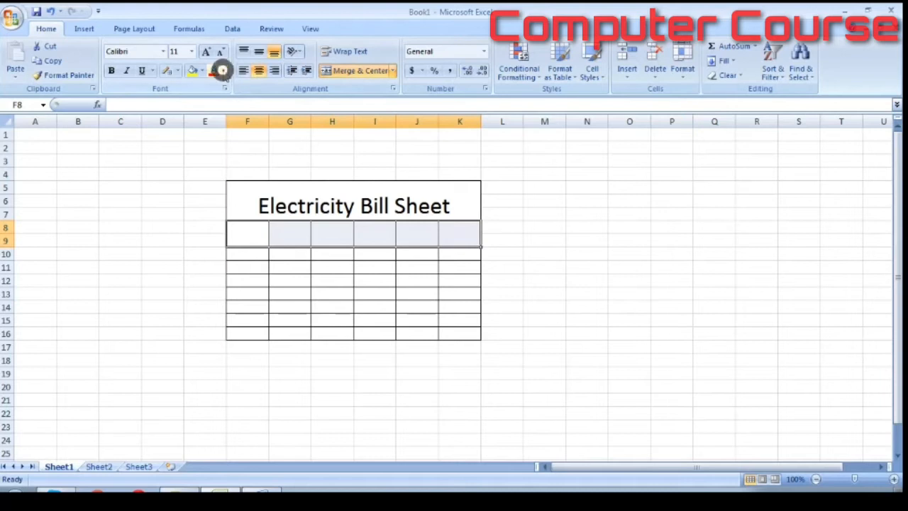
pyautogui.click(222, 70)
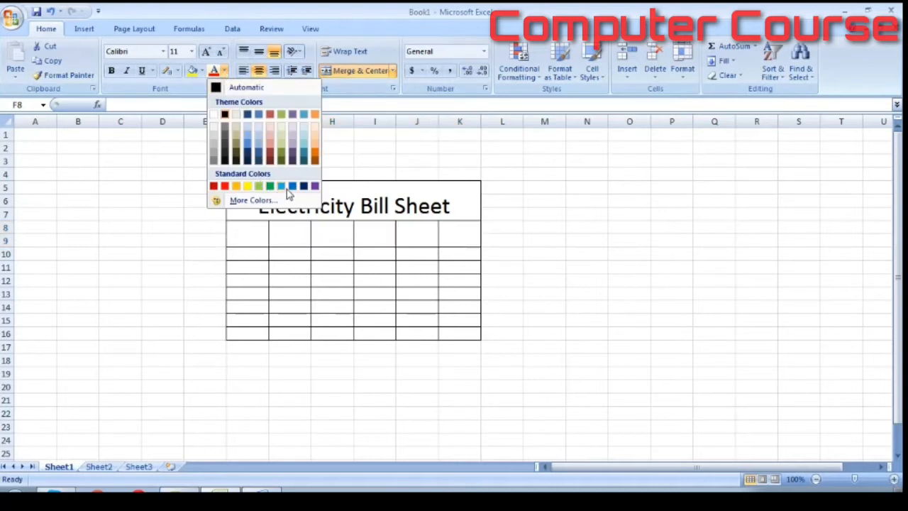
pyautogui.click(225, 186)
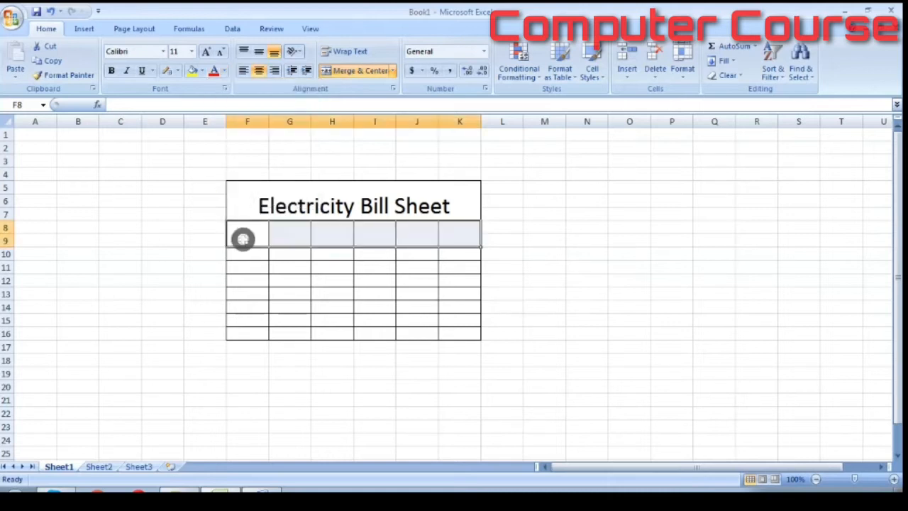
# Enter the heading "S.N" in the first heading cell, F8.
pyautogui.click(241, 233)
pyautogui.click(204, 226)
pyautogui.click(243, 238)
pyautogui.write('S')
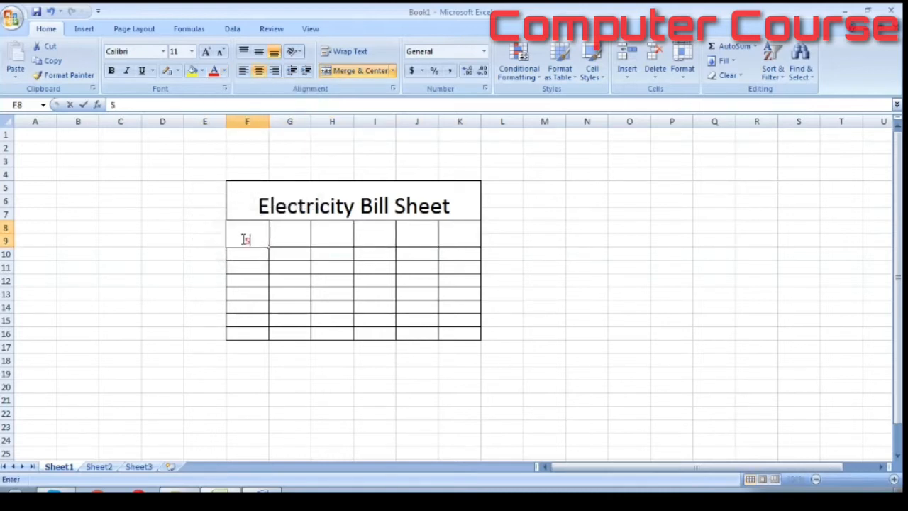
pyautogui.write('.N')
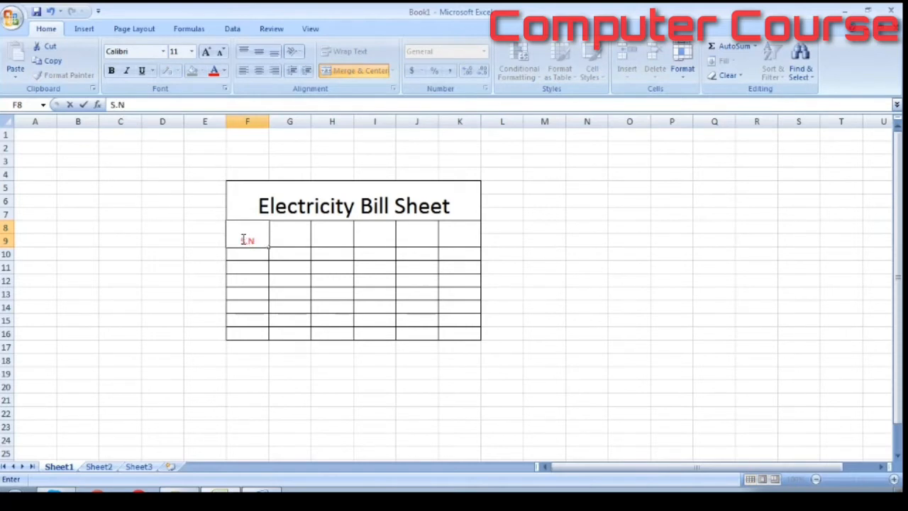
pyautogui.press('Tab')
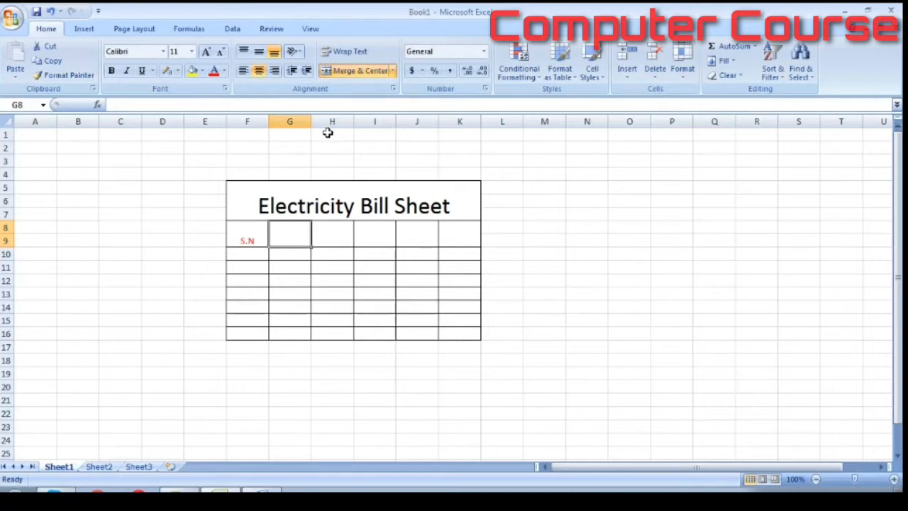
# Widen column G to nearly three times its width and enter the heading "Name Of Consumer" in G8.
pyautogui.moveTo(310, 121); pyautogui.dragTo(390, 121)
pyautogui.doubleClick(340, 235)
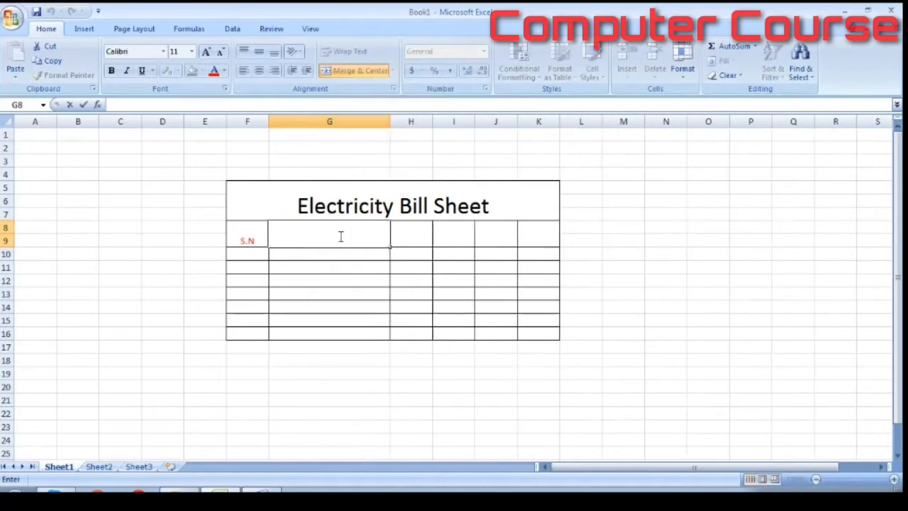
pyautogui.write('Nammme')
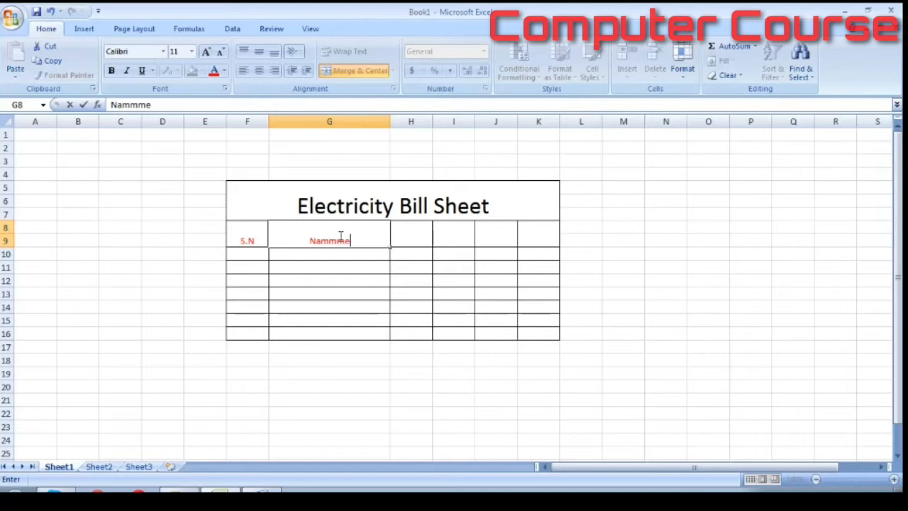
pyautogui.press('BackSpace')
pyautogui.press('BackSpace')
pyautogui.press('BackSpace')
pyautogui.write('e')
pyautogui.write('Of Consu')
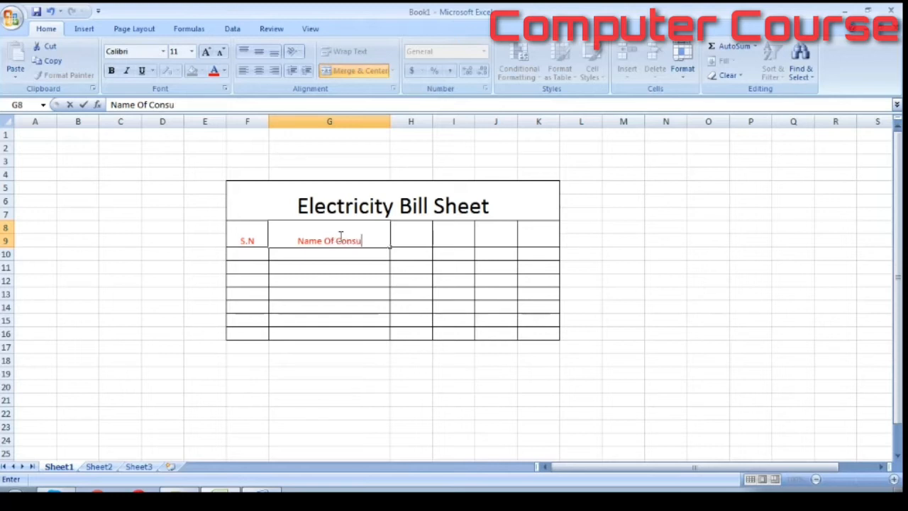
pyautogui.write('mer')
# Enter the heading "Previous Unit" in H8 and widen column H to fit the text.
pyautogui.click(395, 240)
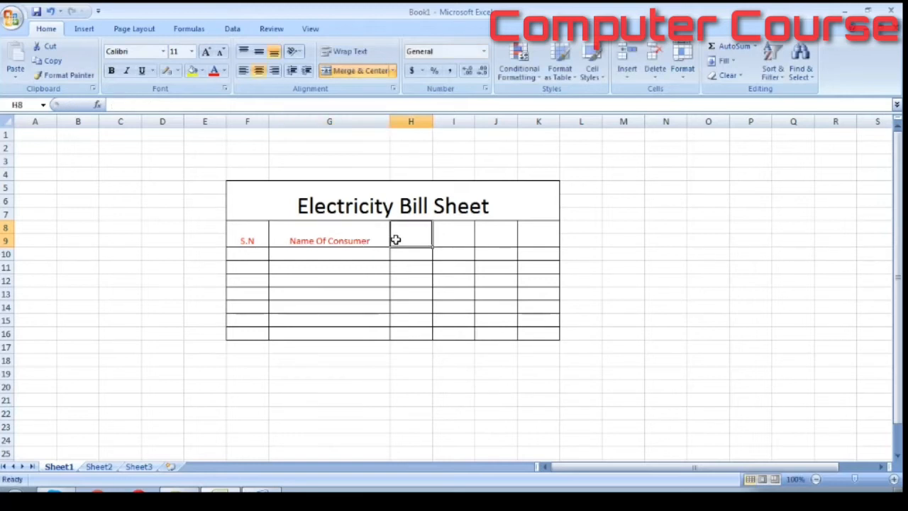
pyautogui.write('P')
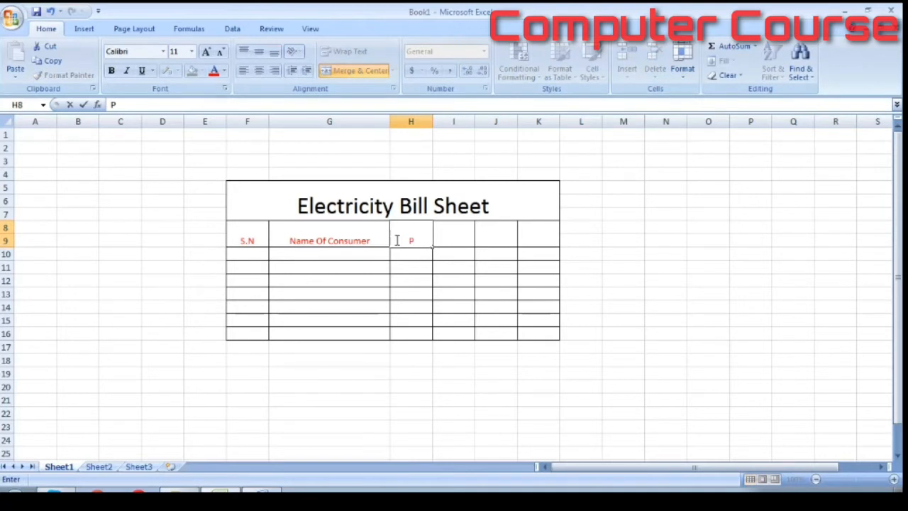
pyautogui.write('revious')
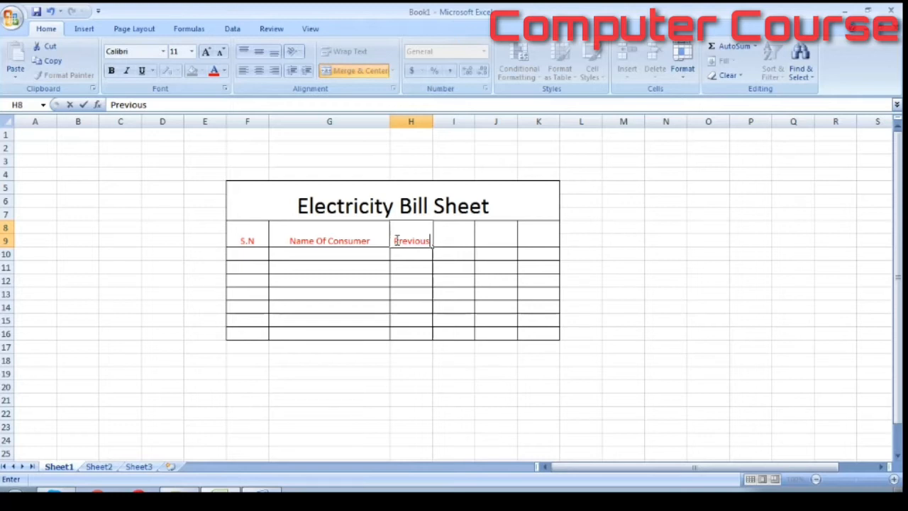
pyautogui.write('Unit')
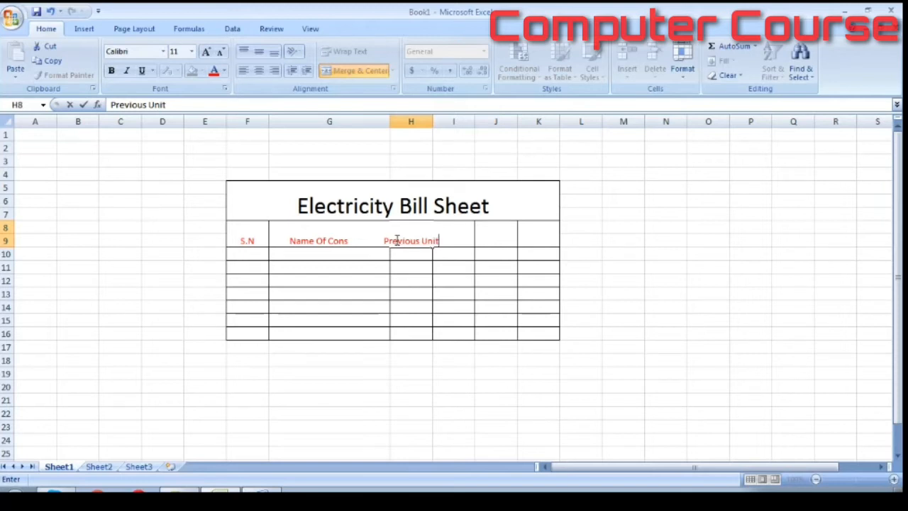
pyautogui.press('Tab')
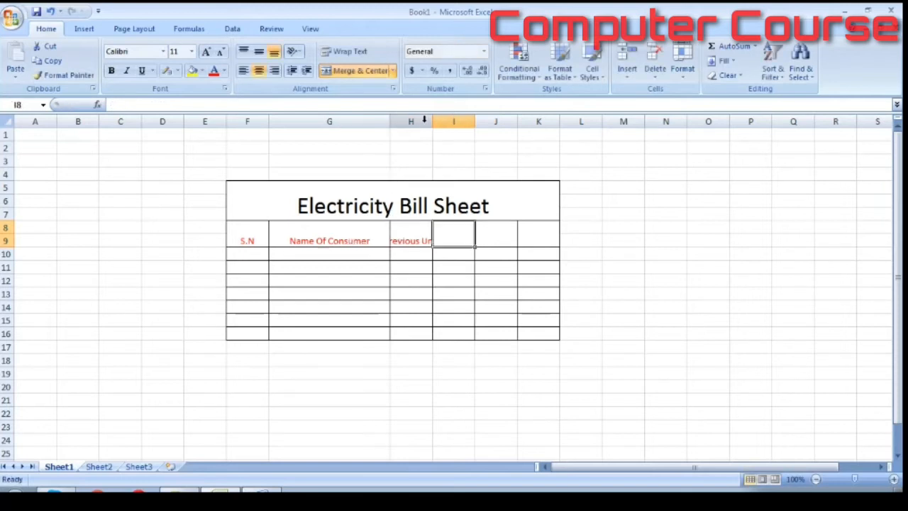
pyautogui.moveTo(429, 123); pyautogui.dragTo(452, 123)
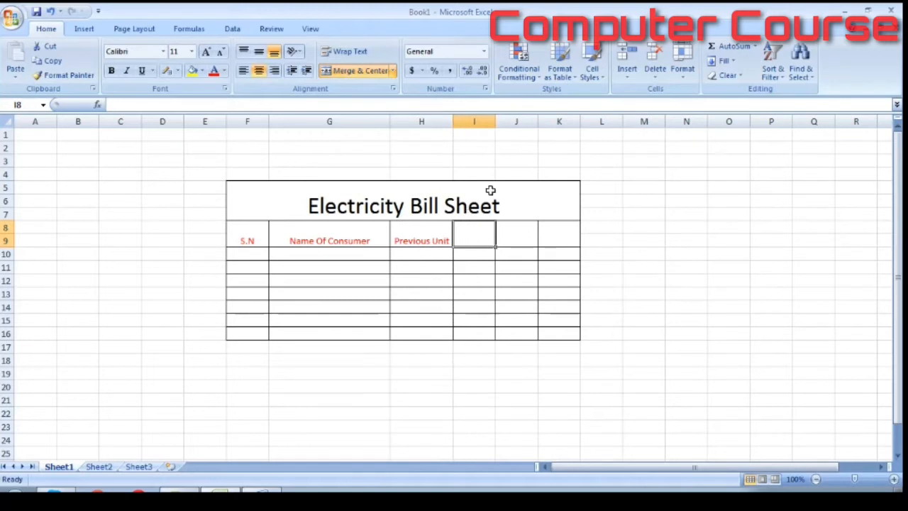
# Widen column I and enter the heading "current Unit" in I8.
pyautogui.moveTo(495, 117); pyautogui.dragTo(526, 119)
pyautogui.doubleClick(495, 237)
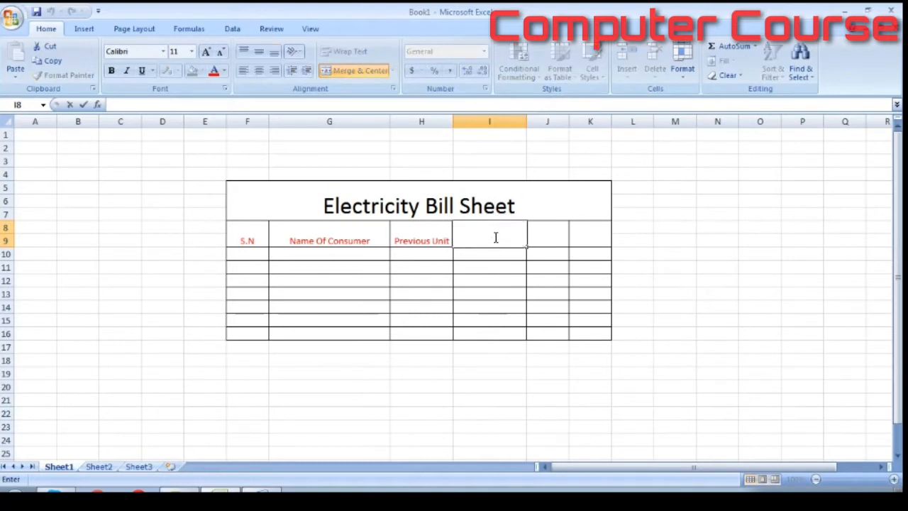
pyautogui.write('current')
pyautogui.write('Unite')
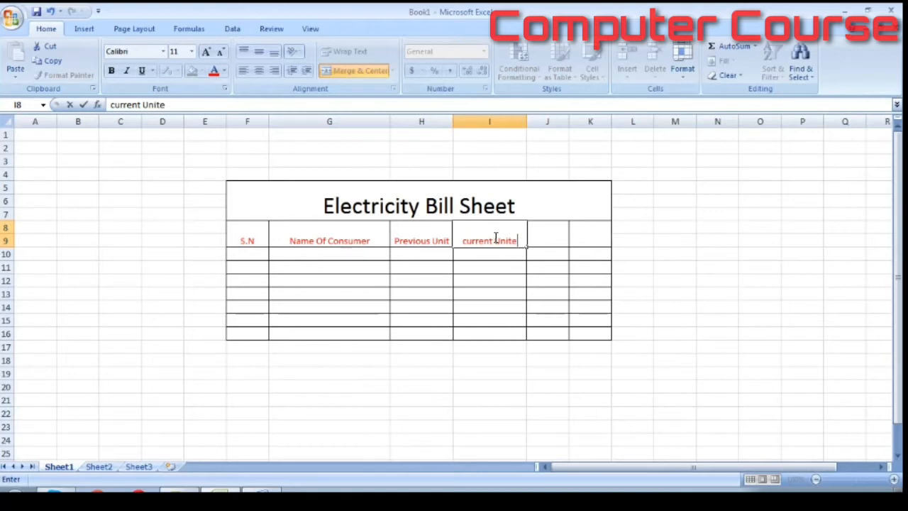
pyautogui.press('BackSpace')
pyautogui.press('Left')
pyautogui.press('Left')
pyautogui.click(496, 236)
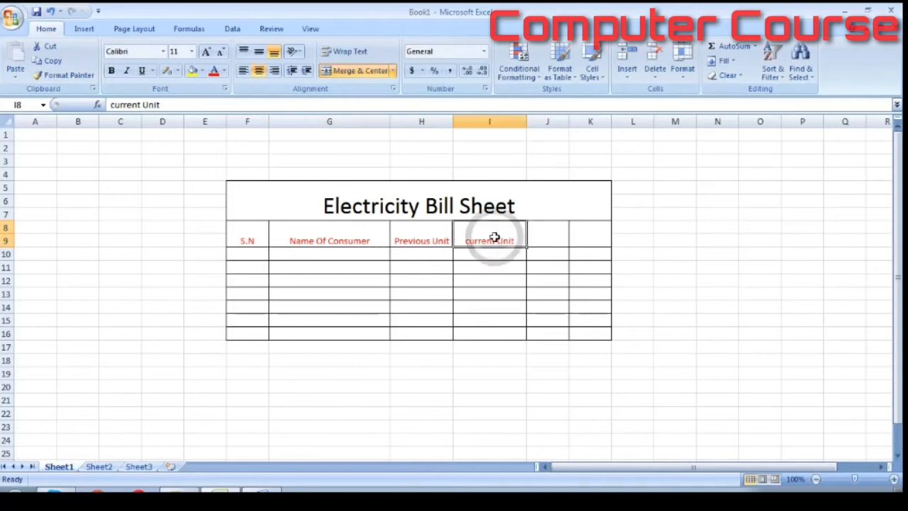
# Capitalize the first letter of the heading in I8 so it reads "Current Unit".
pyautogui.moveTo(492, 232); pyautogui.dragTo(500, 249)
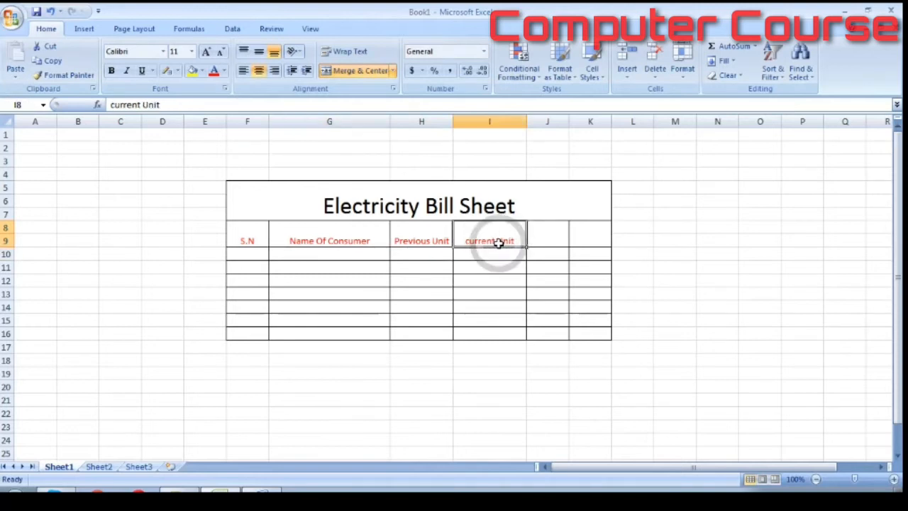
pyautogui.doubleClick(478, 238)
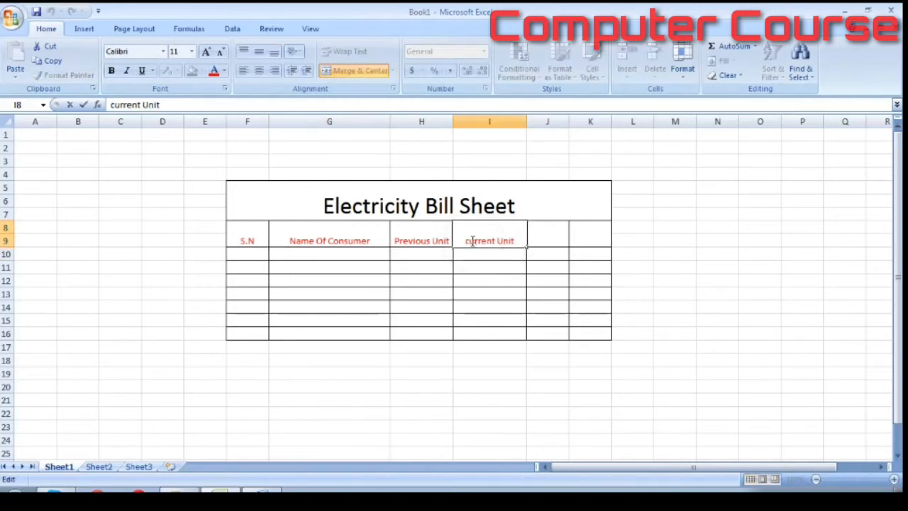
pyautogui.click(468, 241)
pyautogui.click(468, 240)
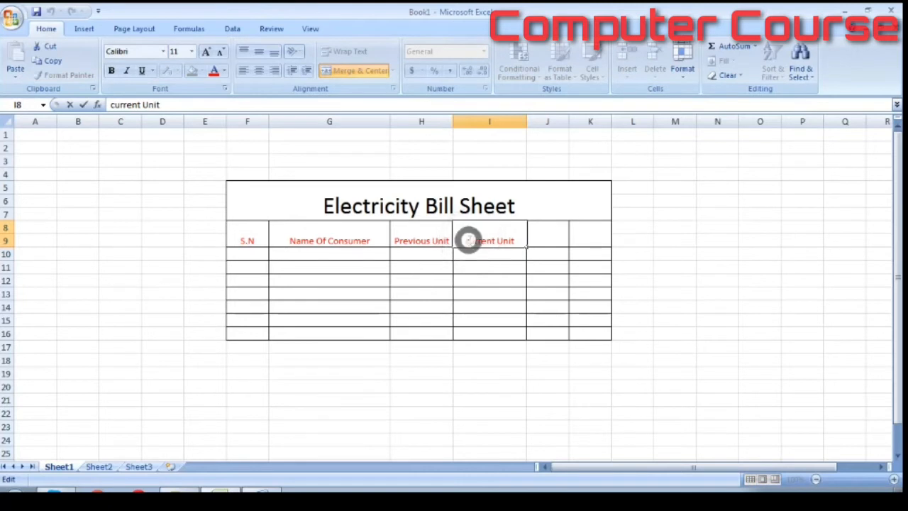
pyautogui.press('BackSpace')
pyautogui.write('C')
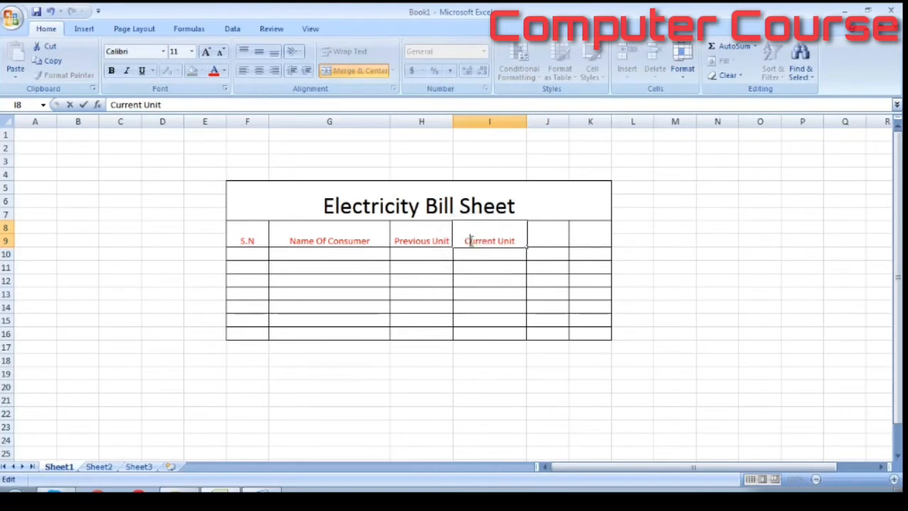
pyautogui.click(553, 226)
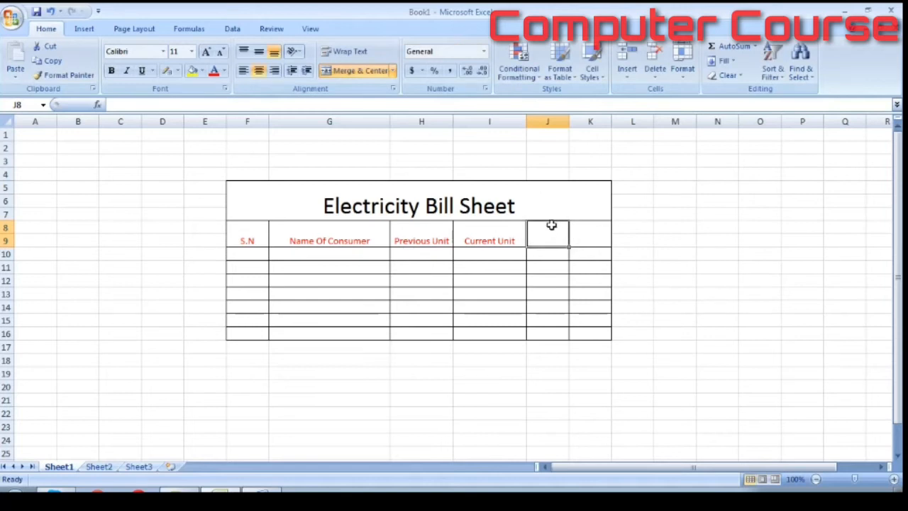
pyautogui.write('cccccccccccccccccccccccccc')
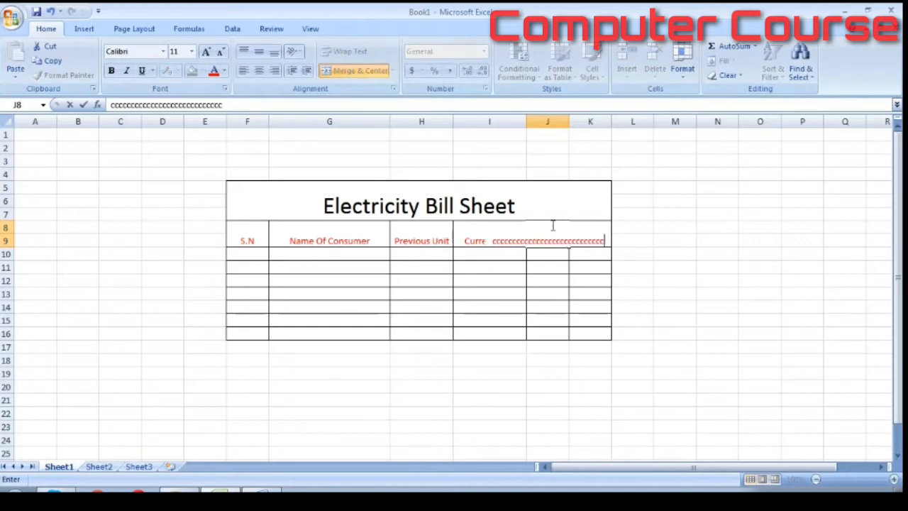
pyautogui.press('BackSpace')
pyautogui.press('BackSpace')
pyautogui.press('BackSpace')
pyautogui.press('BackSpace')
pyautogui.press('BackSpace')
pyautogui.press('BackSpace')
pyautogui.press('BackSpace')
pyautogui.press('BackSpace')
pyautogui.press('BackSpace')
pyautogui.press('BackSpace')
pyautogui.press('BackSpace')
pyautogui.press('BackSpace')
pyautogui.press('BackSpace')
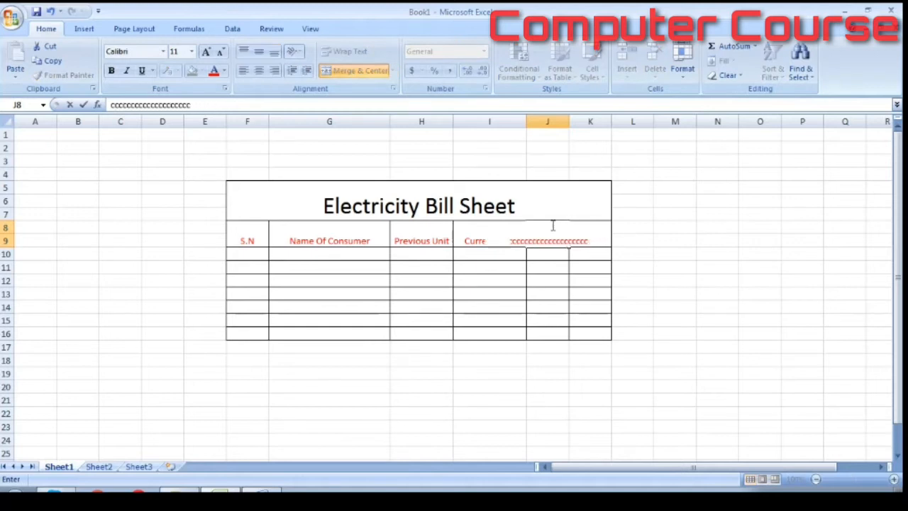
pyautogui.press('BackSpace')
pyautogui.press('BackSpace')
pyautogui.press('BackSpace')
pyautogui.press('BackSpace')
pyautogui.press('BackSpace')
pyautogui.press('BackSpace')
pyautogui.press('BackSpace')
pyautogui.press('BackSpace')
pyautogui.press('BackSpace')
pyautogui.press('BackSpace')
pyautogui.press('BackSpace')
pyautogui.press('BackSpace')
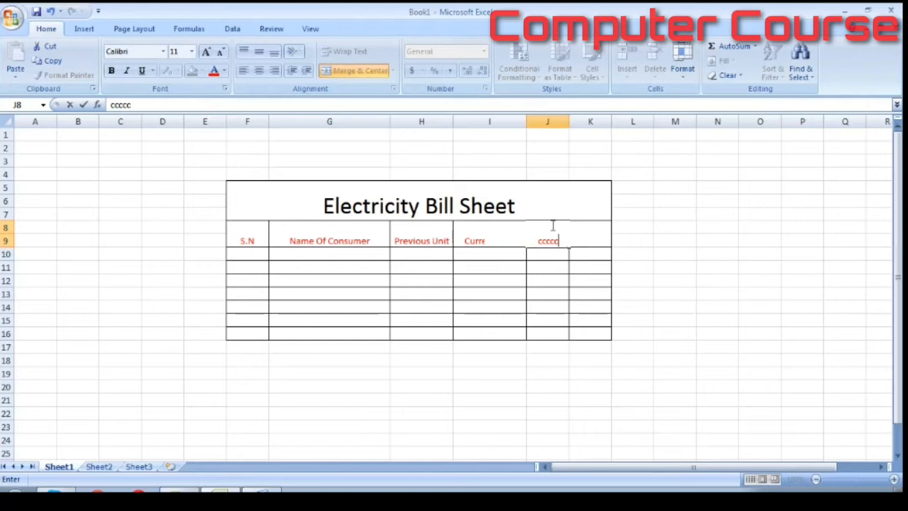
pyautogui.press('BackSpace')
# Enter the heading "Cunsumed unit" in J8.
pyautogui.write('Cunsumed')
pyautogui.write('uni')
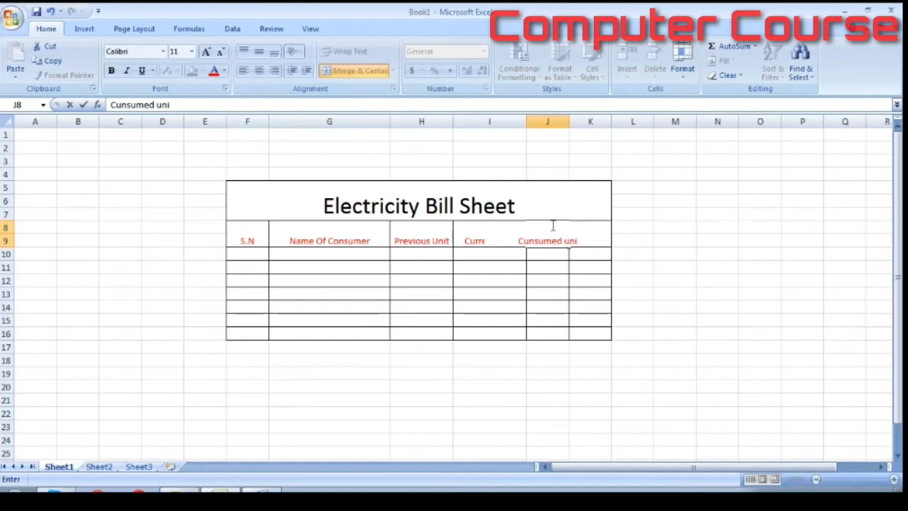
pyautogui.write('t')
pyautogui.press('Tab')
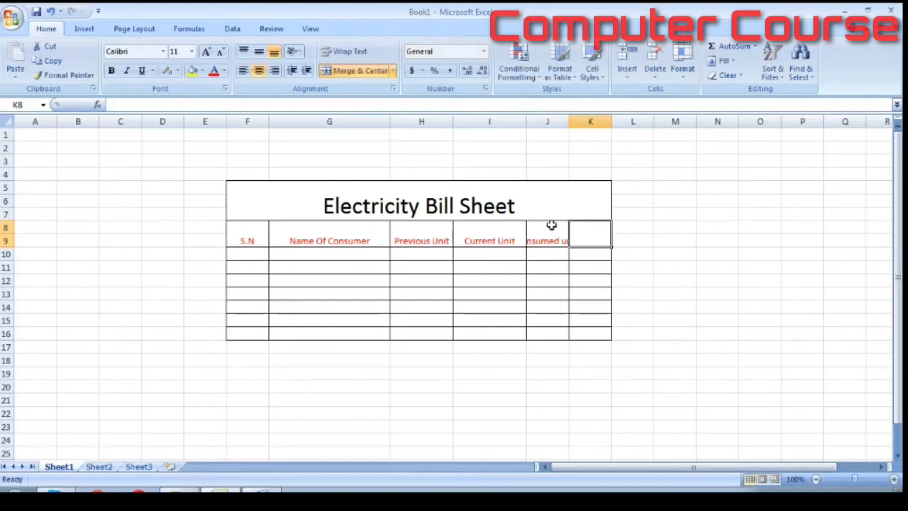
# Enter the heading "Bill Ammount" in K8.
pyautogui.write('Bill')
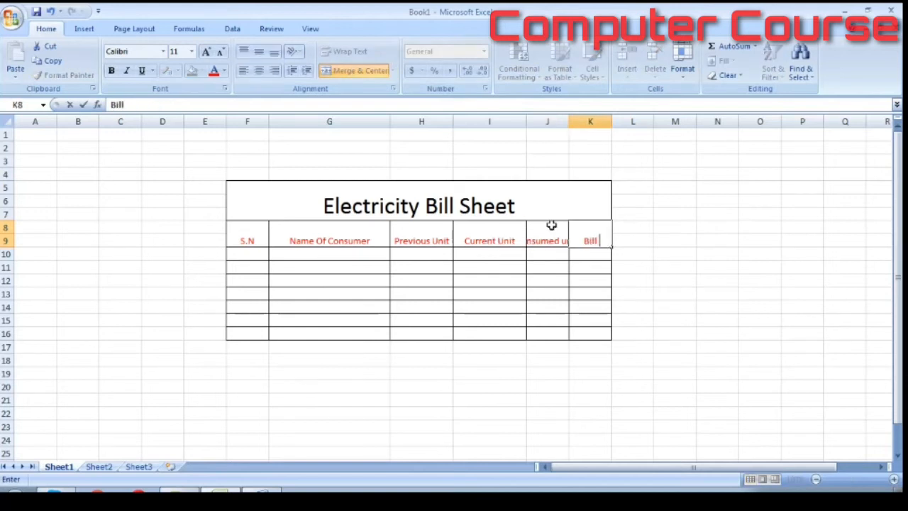
pyautogui.write(' Ammount')
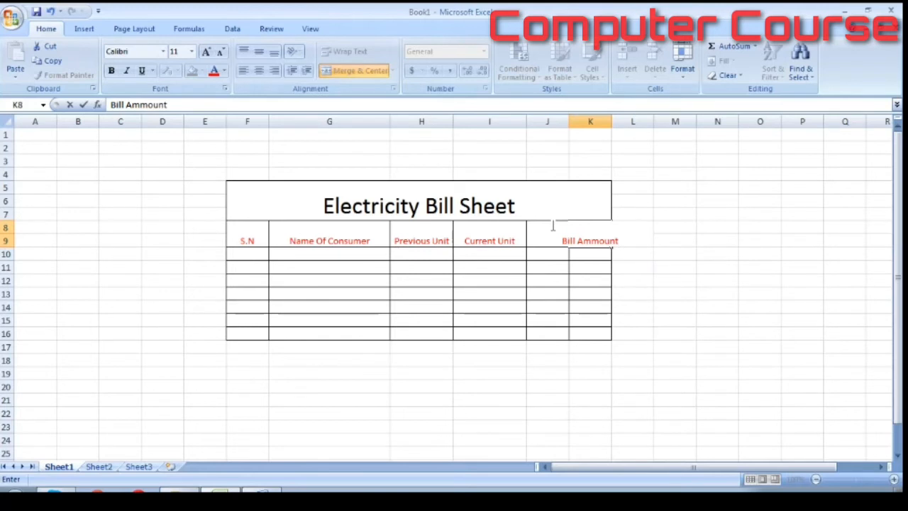
pyautogui.click(552, 226)
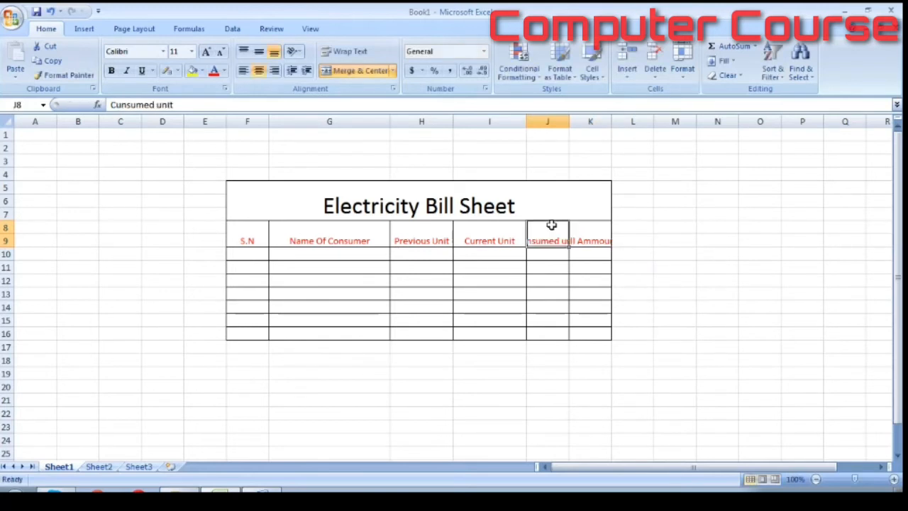
# Correct the spelling of the heading in K8 so it reads "Bill Amount".
pyautogui.press('Right')
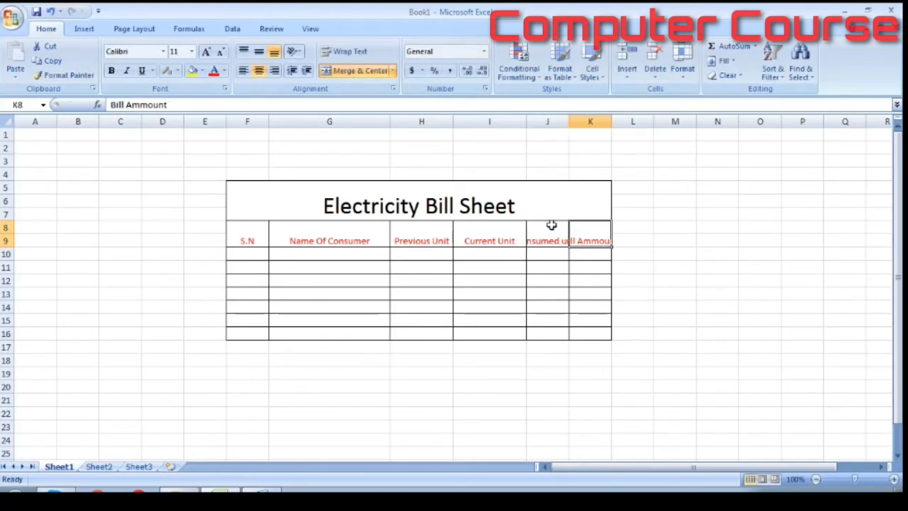
pyautogui.doubleClick(601, 240)
pyautogui.press('BackSpace')
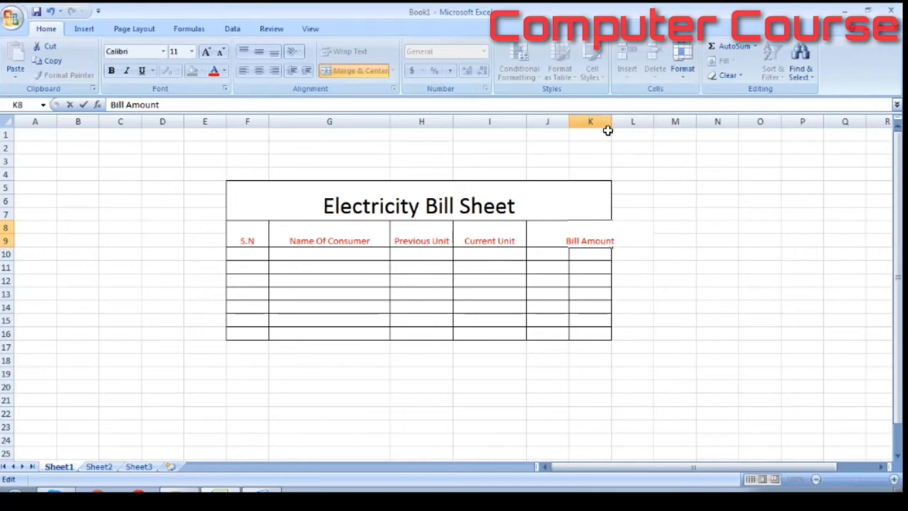
pyautogui.click(591, 182)
# Widen columns J and K so that their headings in row 8 fit fully inside the cells.
pyautogui.moveTo(609, 122); pyautogui.dragTo(643, 122)
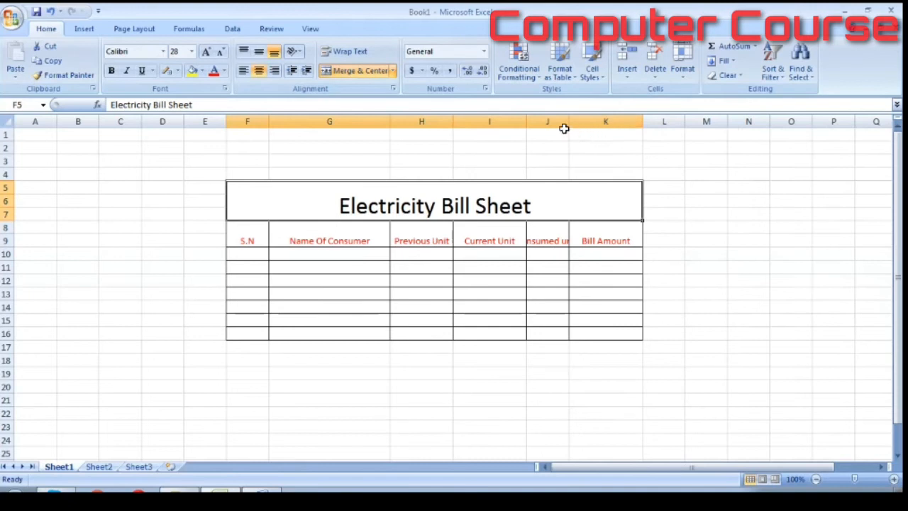
pyautogui.moveTo(568, 122); pyautogui.dragTo(590, 126)
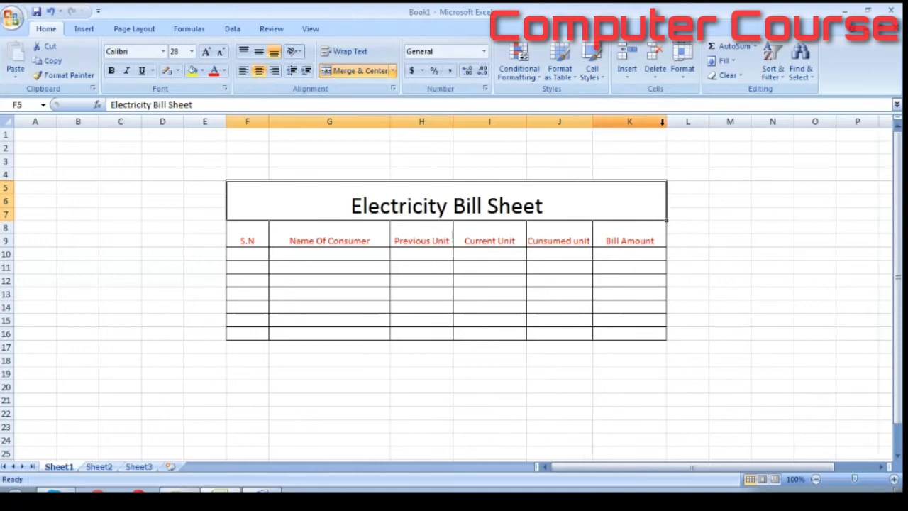
pyautogui.moveTo(664, 126); pyautogui.dragTo(656, 125)
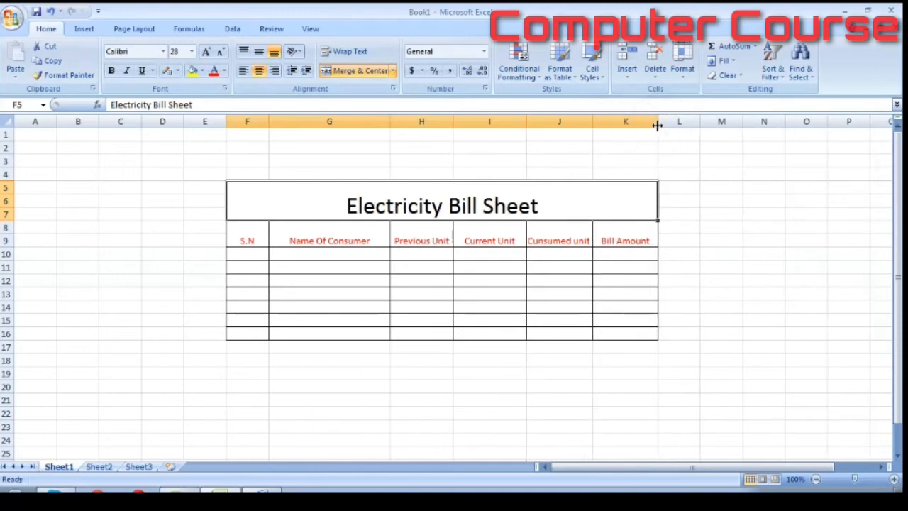
# Enter 1 and 2 in F10 and F11 and fill the series down to F16 to number the rows 1 to 7.
pyautogui.click(251, 257)
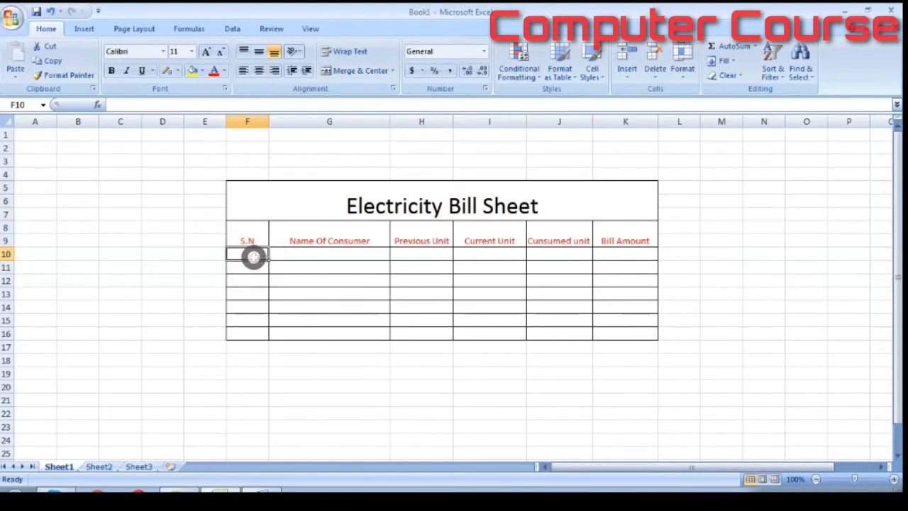
pyautogui.click(252, 255)
pyautogui.write('1')
pyautogui.press('Return')
pyautogui.write('2')
pyautogui.press('Return')
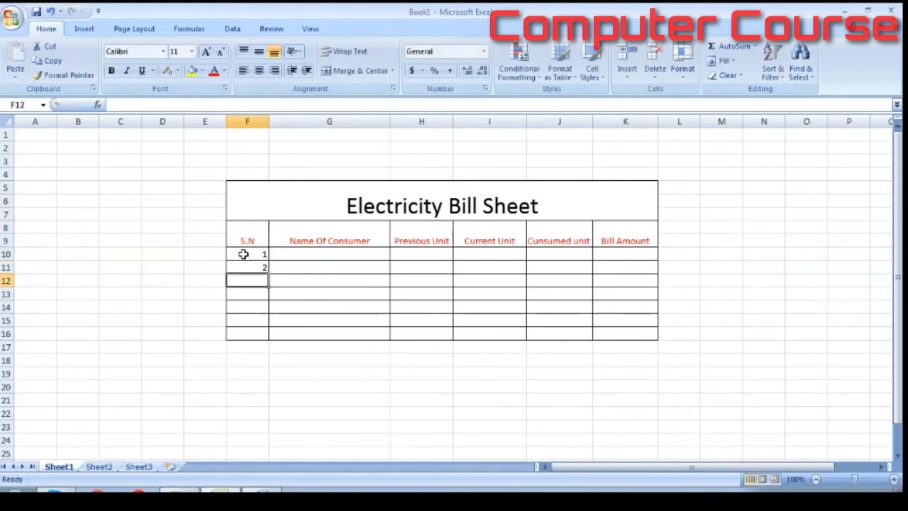
pyautogui.click(249, 258)
pyautogui.moveTo(249, 259); pyautogui.dragTo(269, 340)
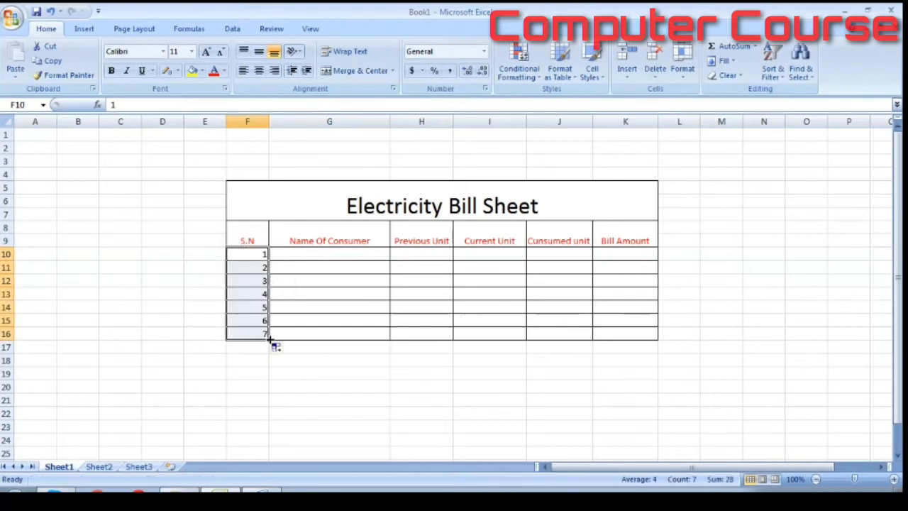
# Enter the first two consumers' full names in G10 and G11 of the Name Of Consumer column.
pyautogui.click(280, 254)
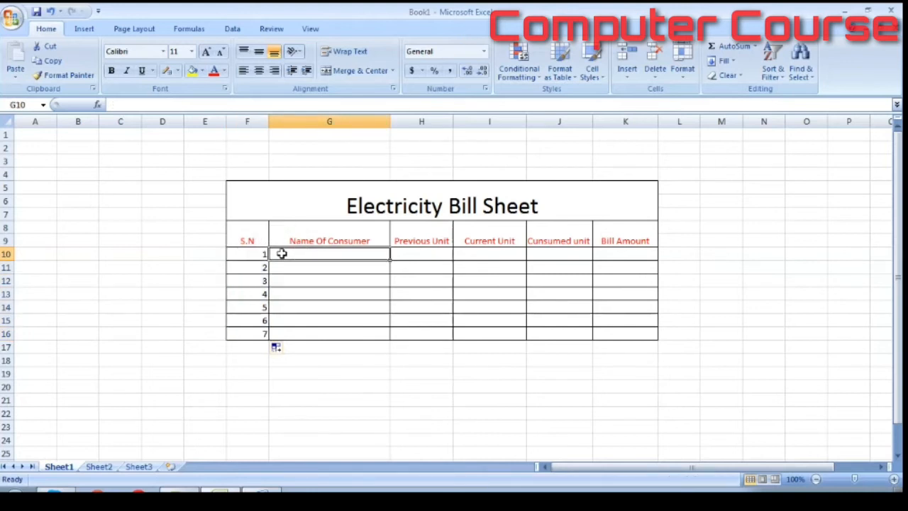
pyautogui.click(281, 254)
pyautogui.write('susmita')
pyautogui.click(276, 254)
pyautogui.press('BackSpace')
pyautogui.write('Susmita Nepal')
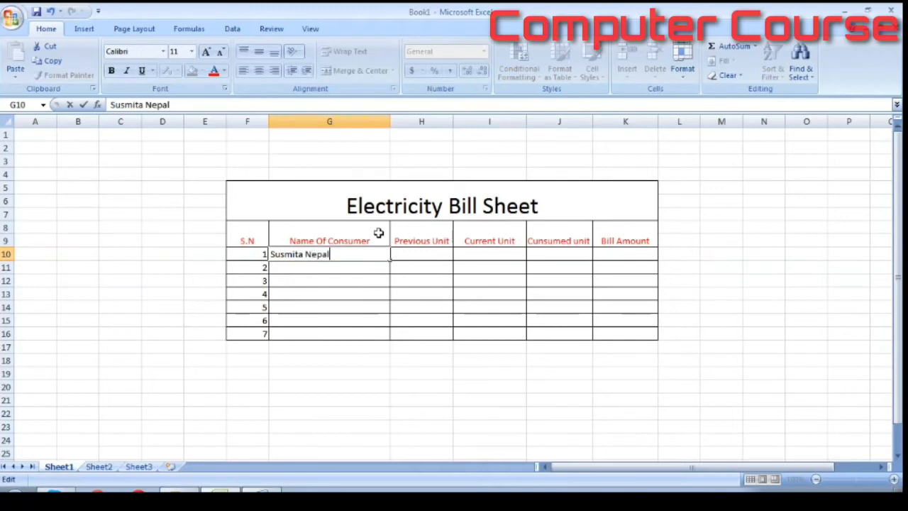
pyautogui.press('Return')
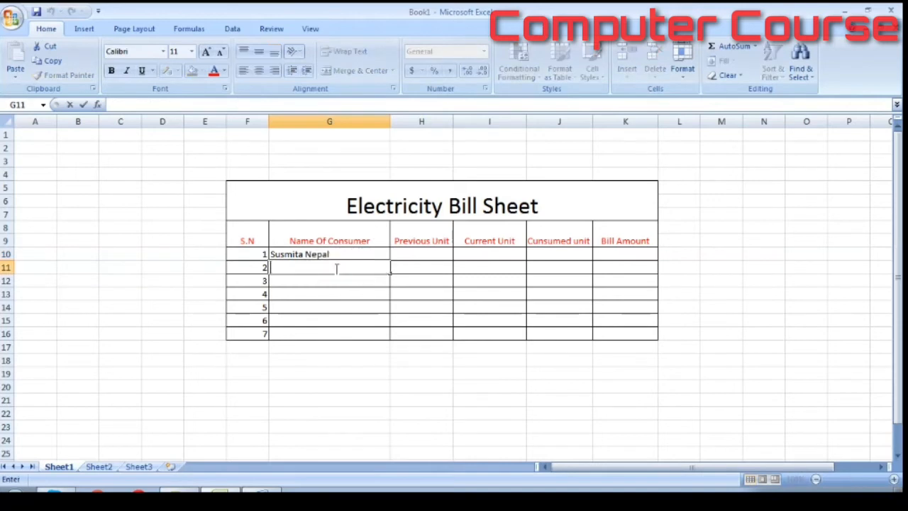
pyautogui.write('Bimal karki')
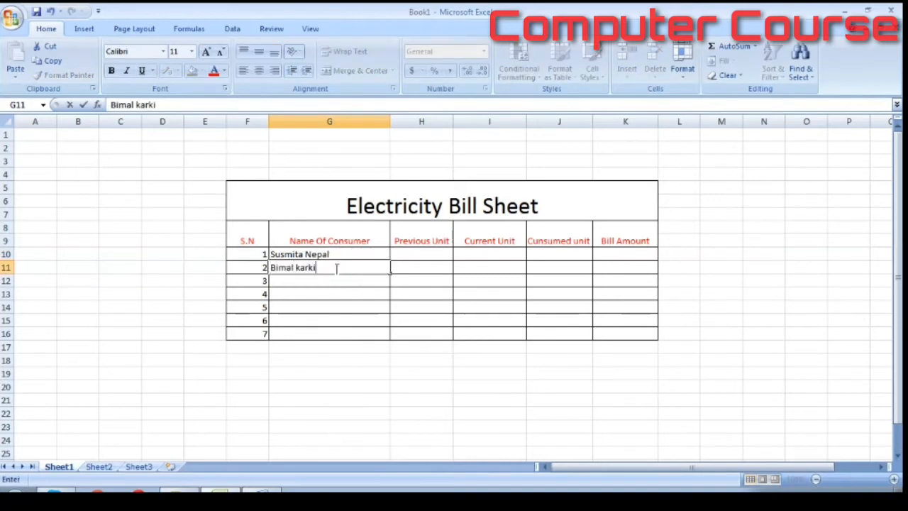
pyautogui.press('Return')
# Enter the third consumer's full name in G12, with the first name and surname both capitalized.
pyautogui.write('bikas bista')
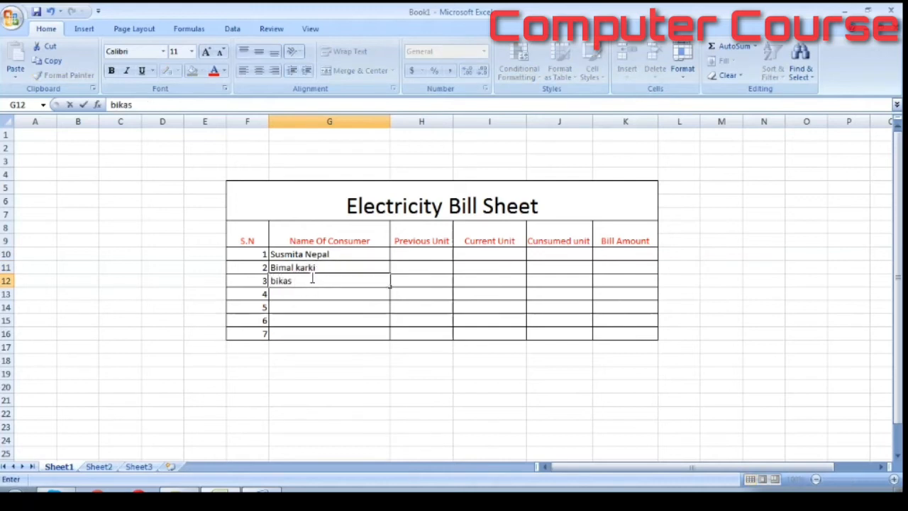
pyautogui.click(273, 279)
pyautogui.press('Delete')
pyautogui.write('B')
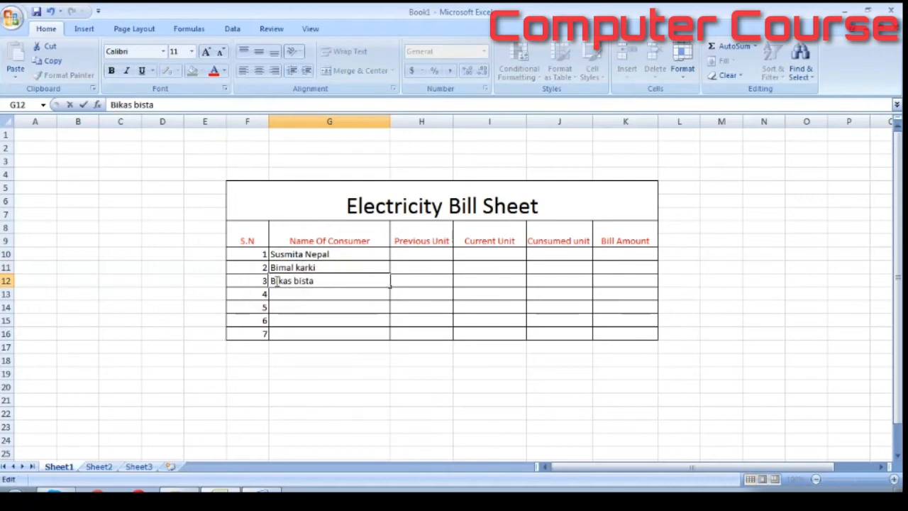
pyautogui.press('Left')
pyautogui.press('Left')
pyautogui.press('Left')
pyautogui.press('Left')
pyautogui.press('Left')
pyautogui.press('Delete')
pyautogui.write('B')
pyautogui.press('Return')
# Enter the fourth and fifth consumers' full names in G13 and G14.
pyautogui.write('Anmol ')
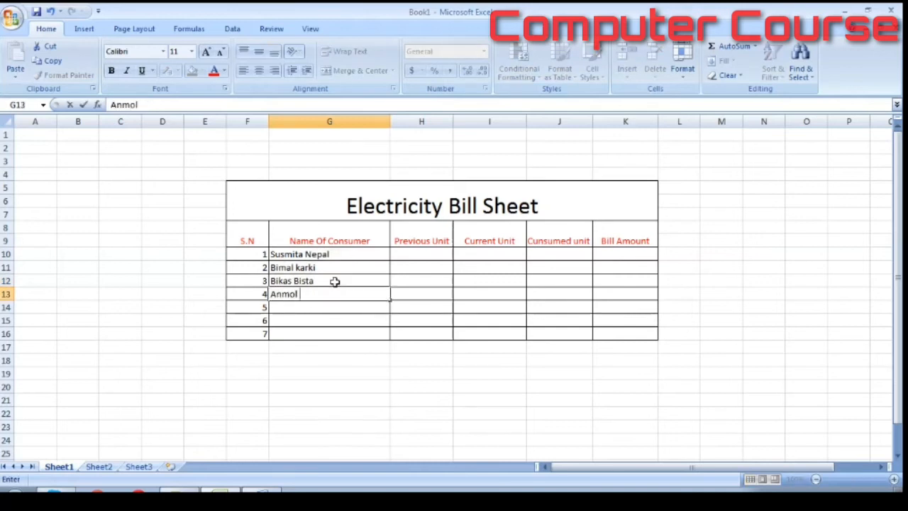
pyautogui.write('KC')
pyautogui.press('Return')
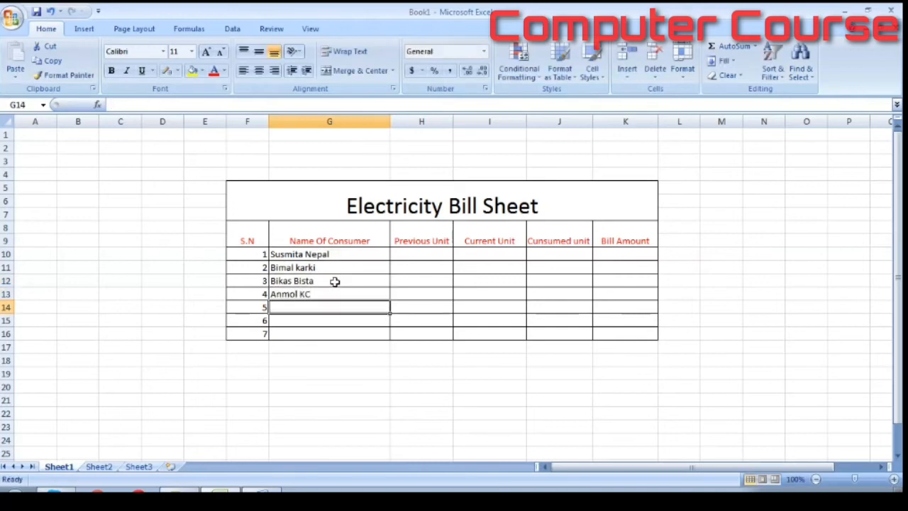
pyautogui.write('Sita Gurung')
pyautogui.press('Return')
# Enter the sixth and seventh consumers' full names in G15 and G16, capitalizing each part of the names.
pyautogui.write('Ram ba')
pyautogui.press('BackSpace')
pyautogui.press('BackSpace')
pyautogui.write('Bdr. Kc')
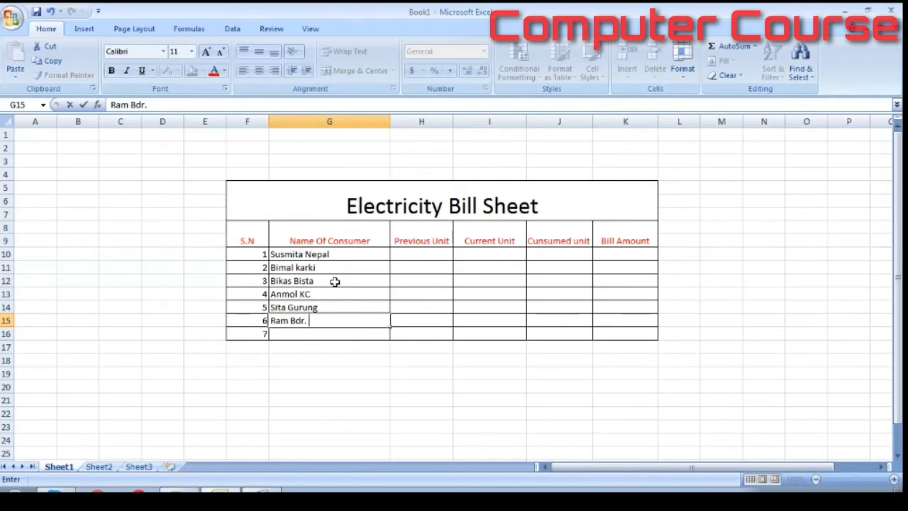
pyautogui.press('Return')
pyautogui.write('Hari bista')
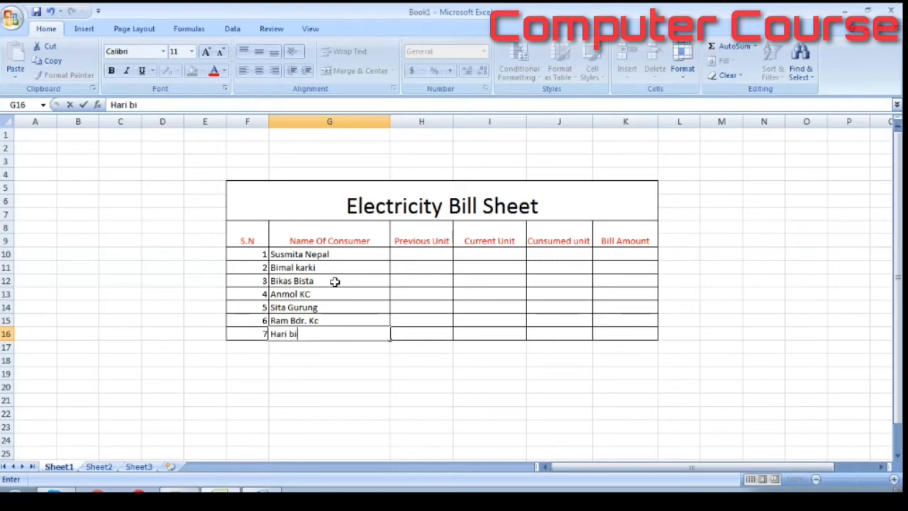
pyautogui.click(294, 336)
pyautogui.press('BackSpace')
pyautogui.write('Bista')
# Enter previous and current units for the first two consumers: 210 and 300 in row 10, 100 and 190 in row 11.
pyautogui.click(409, 253)
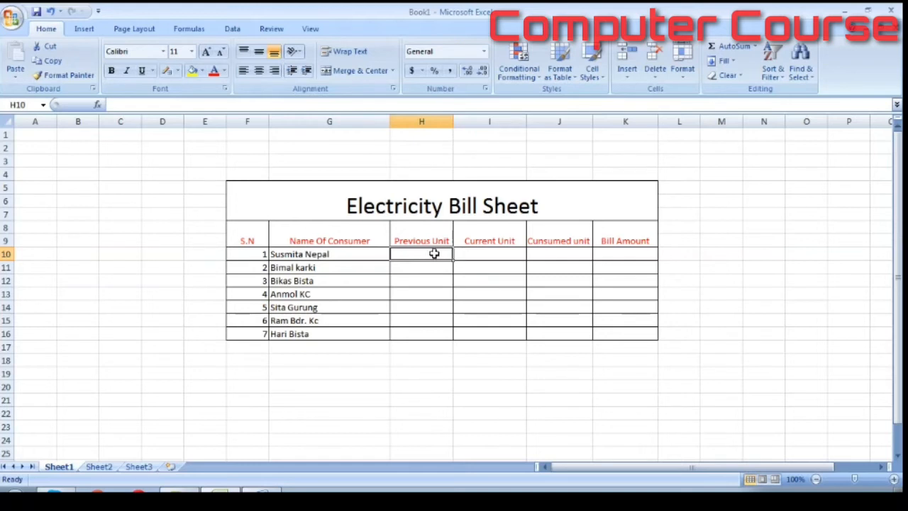
pyautogui.write('210')
pyautogui.press('Tab')
pyautogui.write('300')
pyautogui.press('Return')
pyautogui.write('100')
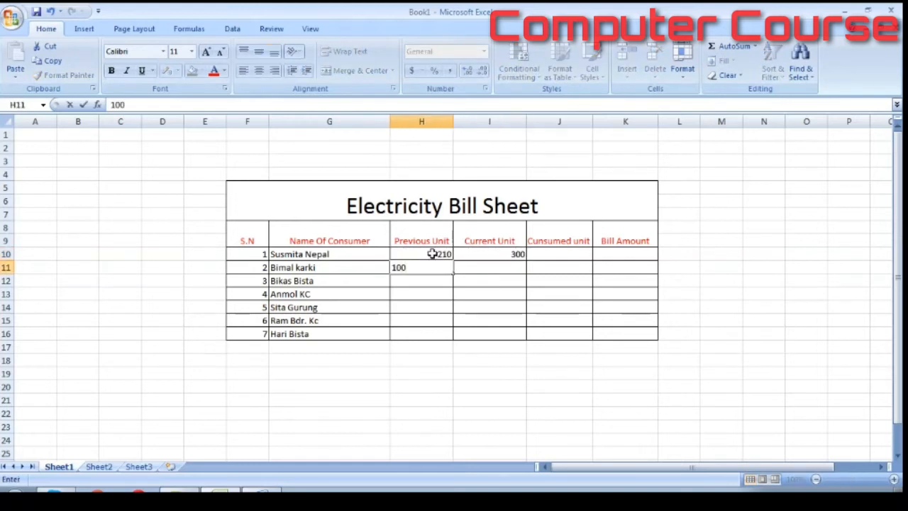
pyautogui.press('Tab')
pyautogui.write('190')
pyautogui.press('Return')
# Enter previous and current units of 500 and 600 in row 12, and 300 and 310 in row 13.
pyautogui.write('500')
pyautogui.press('Tab')
pyautogui.write('600')
pyautogui.press('Return')
pyautogui.write('300')
pyautogui.press('Tab')
pyautogui.write('310')
pyautogui.press('Return')
# Enter previous and current units of 3000 and 3000 in row 14, 450 and 500 in row 15, and 200 and 250 in row 16.
pyautogui.write('3000')
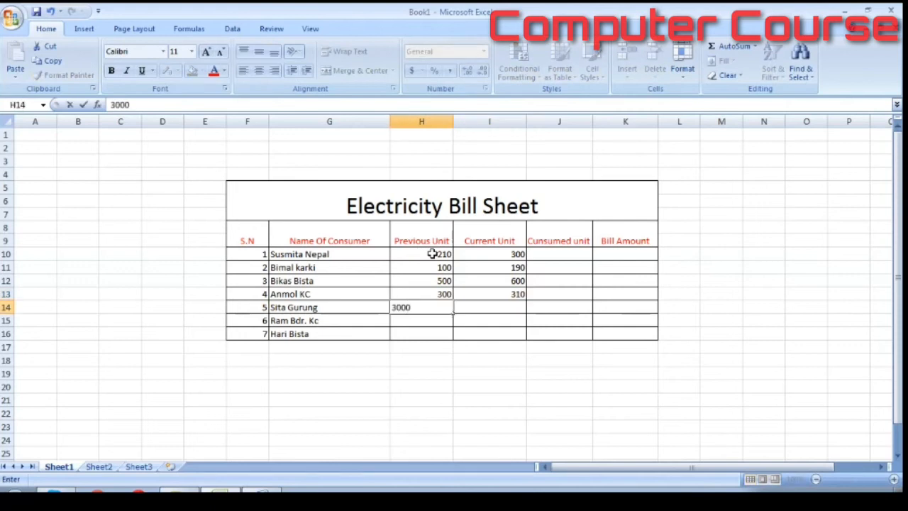
pyautogui.press('Tab')
pyautogui.write('3000')
pyautogui.press('Return')
pyautogui.write('450')
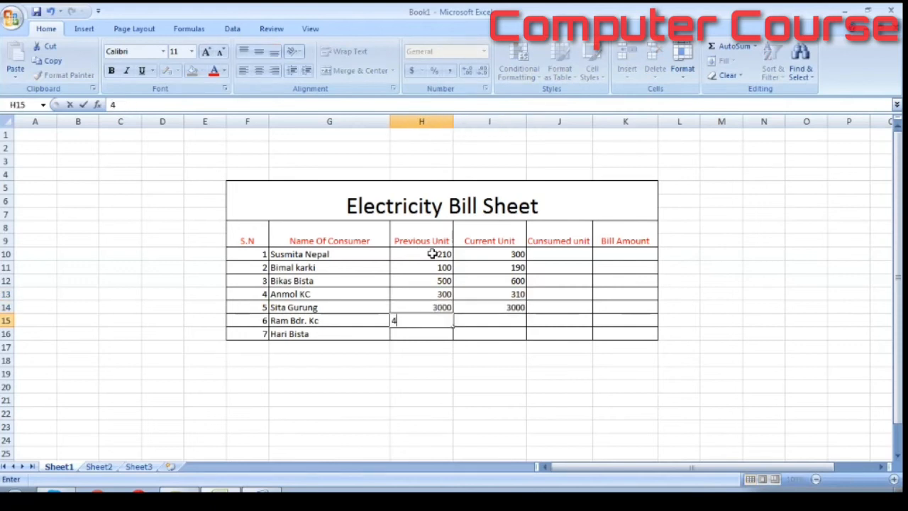
pyautogui.press('Tab')
pyautogui.write('500')
pyautogui.press('Return')
pyautogui.write('200')
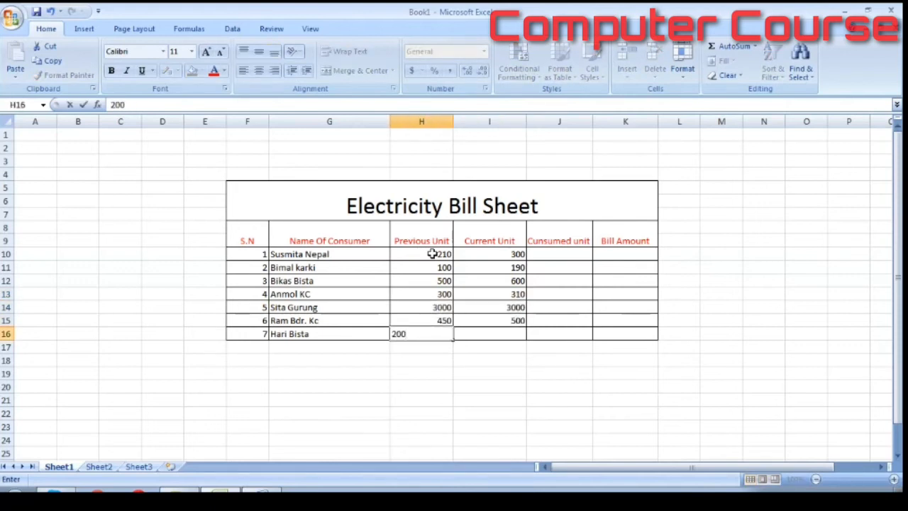
pyautogui.press('Tab')
pyautogui.write('250')
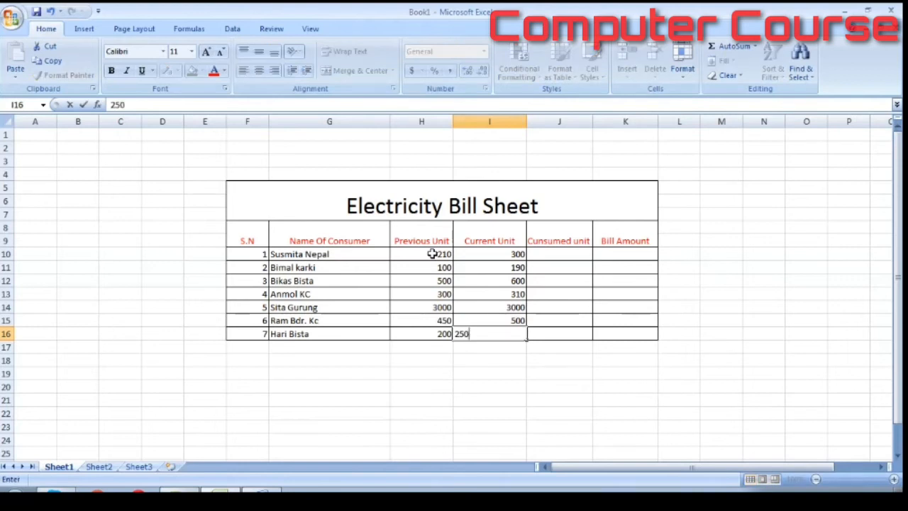
pyautogui.press('Tab')
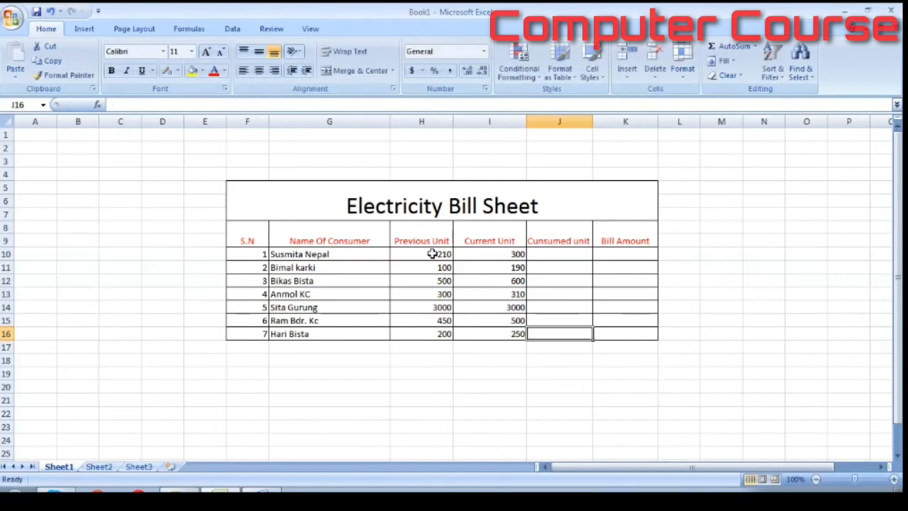
# Calculate the first consumer's consumed units in J10 with =I10-H10 and fill the formula down to J16.
pyautogui.doubleClick(551, 256)
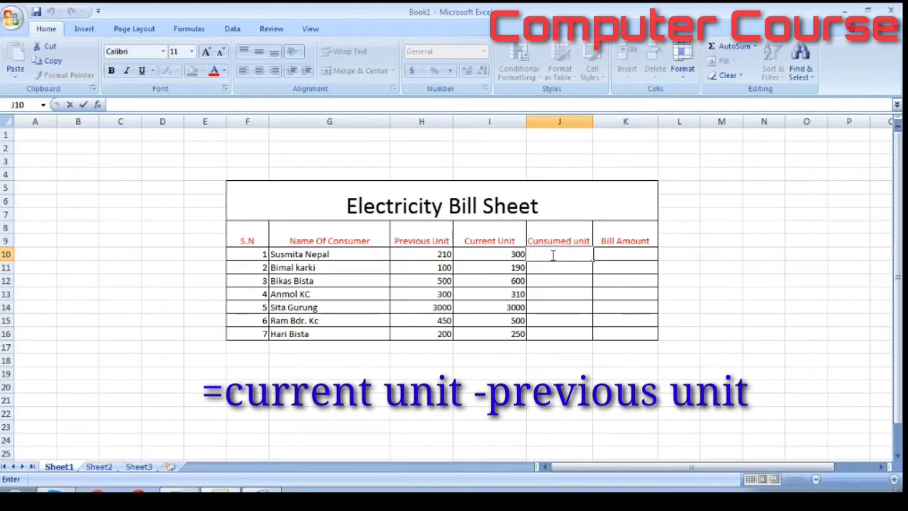
pyautogui.write('=')
pyautogui.click(490, 252)
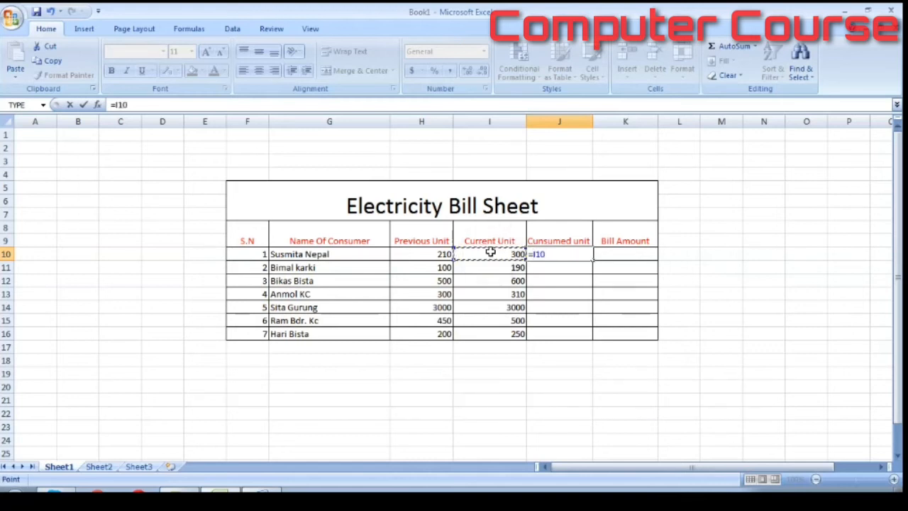
pyautogui.write('-')
pyautogui.click(421, 257)
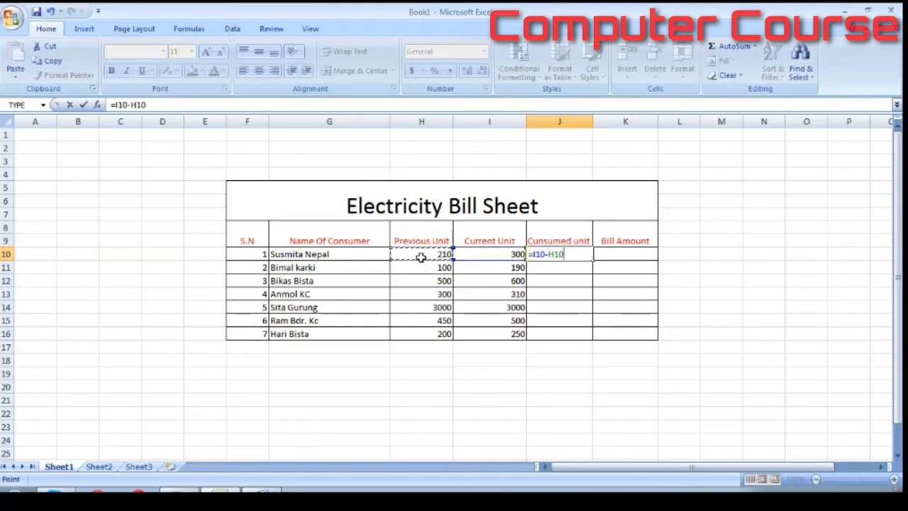
pyautogui.write(')')
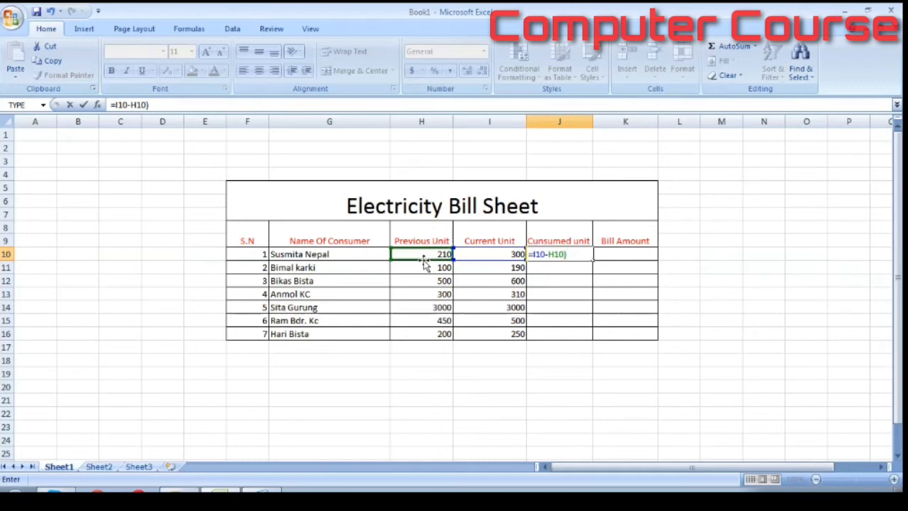
pyautogui.press('Return')
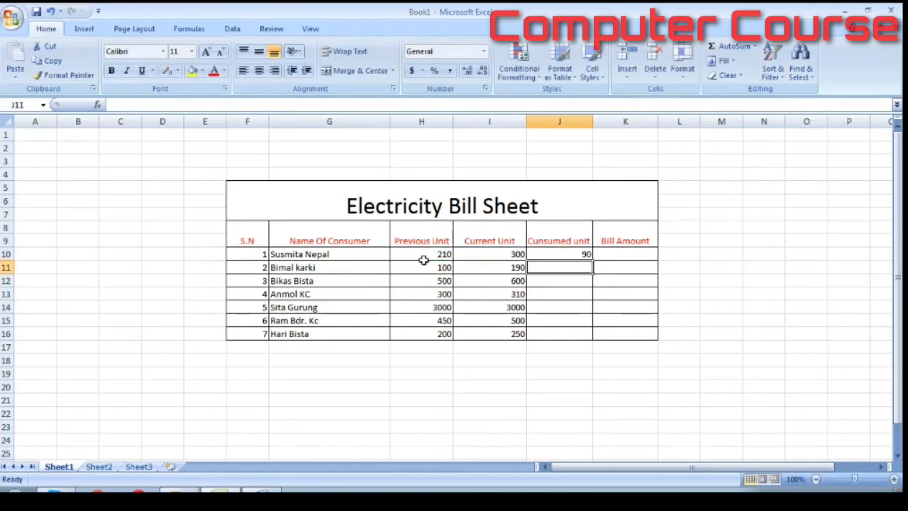
pyautogui.click(553, 252)
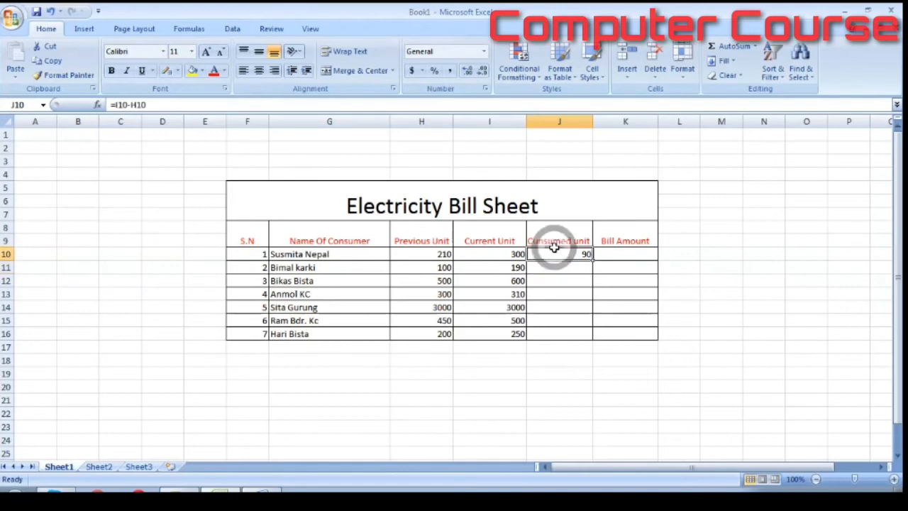
pyautogui.moveTo(592, 260); pyautogui.dragTo(593, 339)
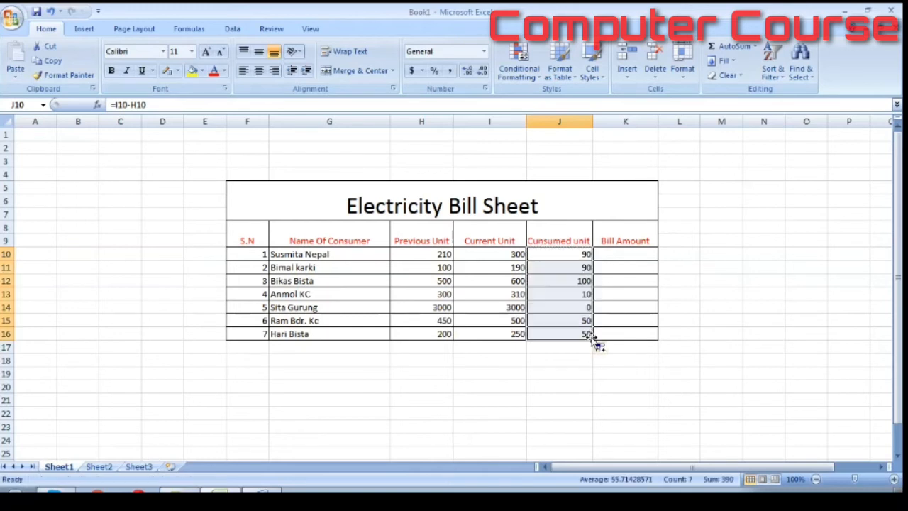
# Calculate the first consumer's bill amount in K10 with the formula =IF(J10<=20,80,(J10-20)*15+80).
pyautogui.click(610, 254)
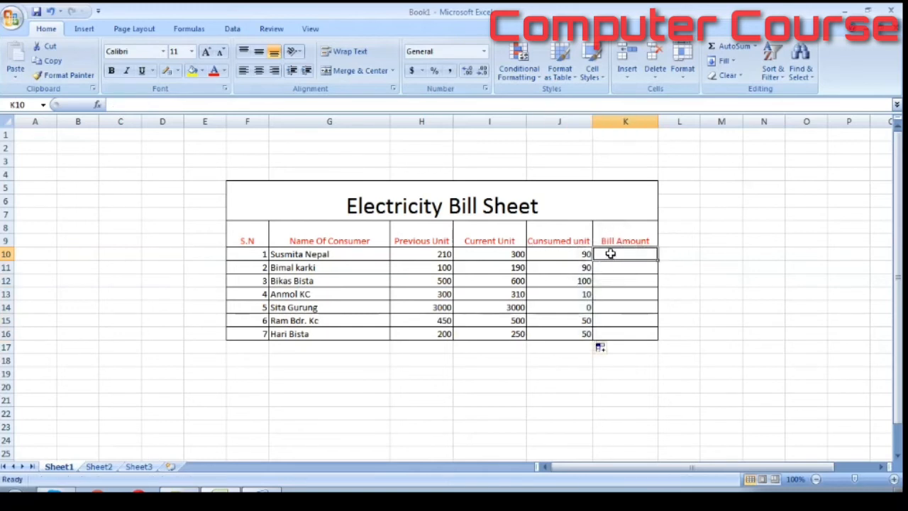
pyautogui.write('=')
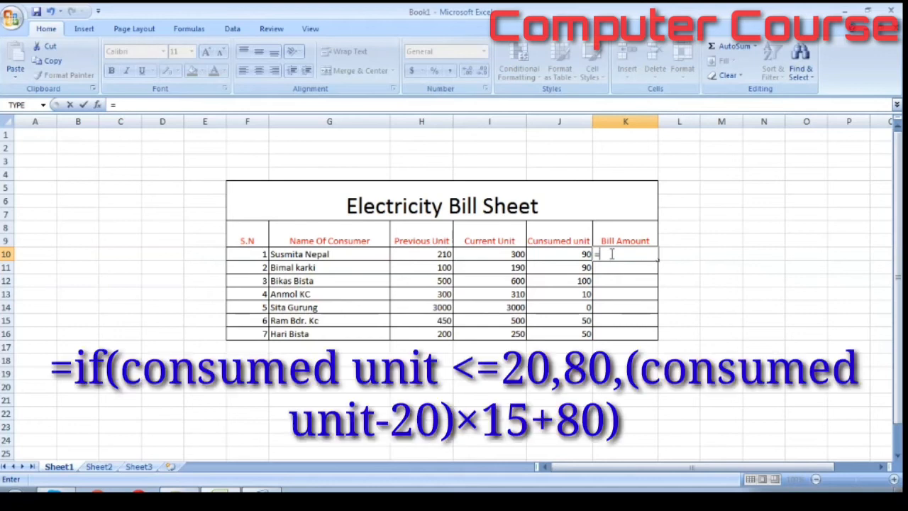
pyautogui.write('if(')
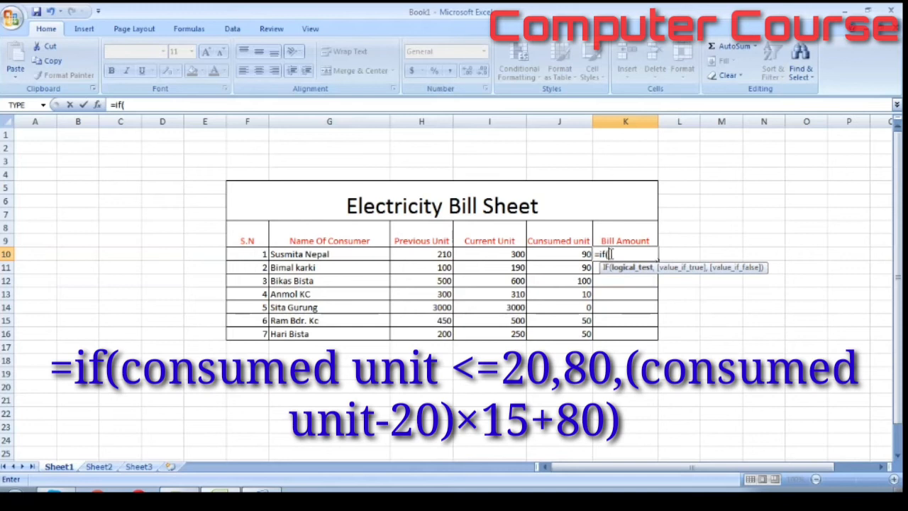
pyautogui.click(559, 253)
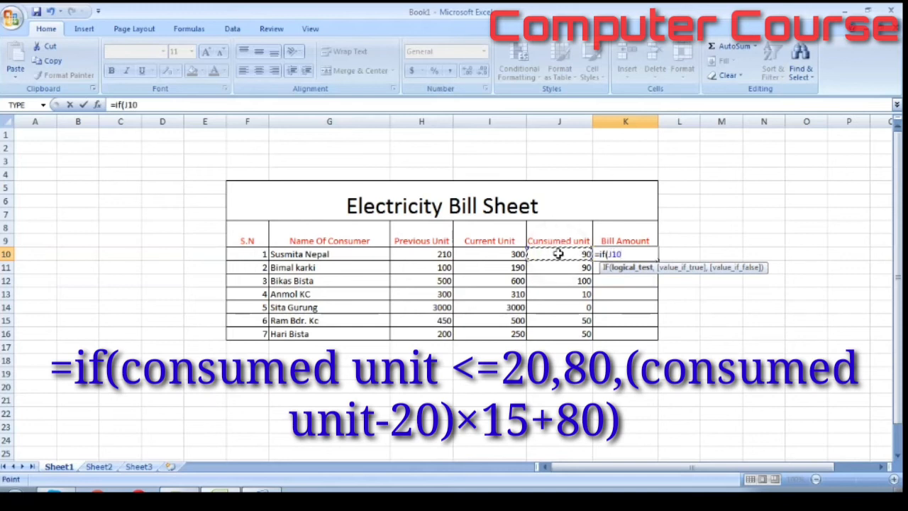
pyautogui.write('<=20,80')
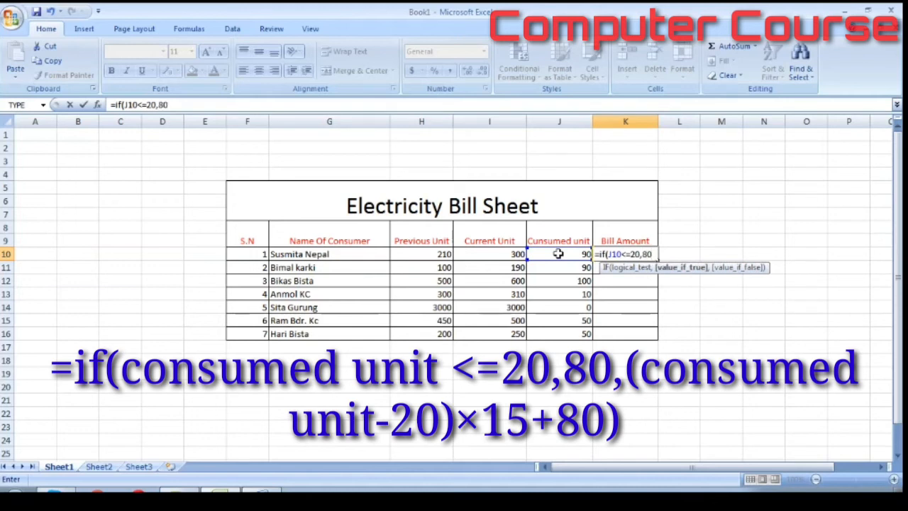
pyautogui.write(',')
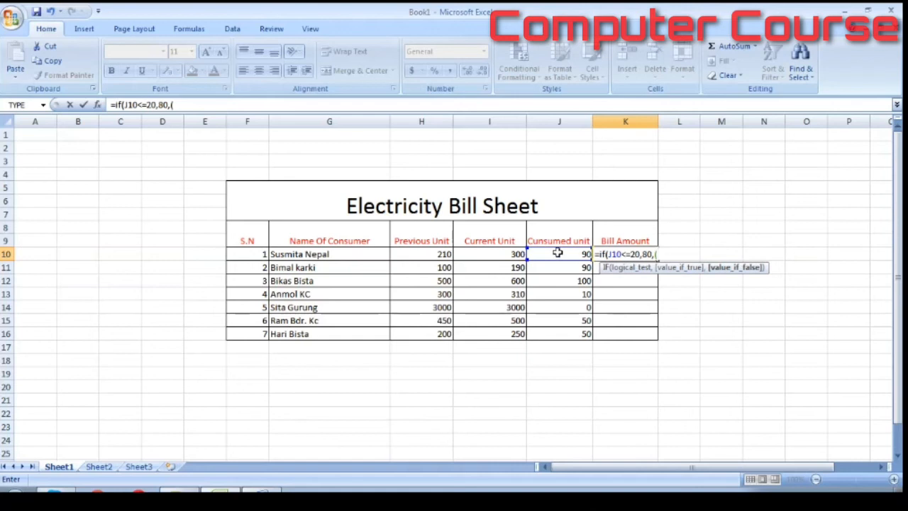
pyautogui.write('(')
pyautogui.click(557, 253)
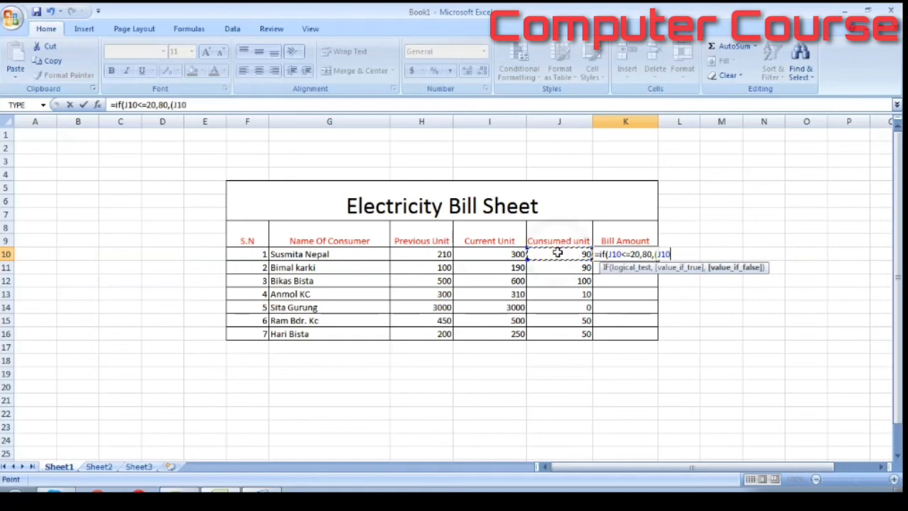
pyautogui.write('-20')
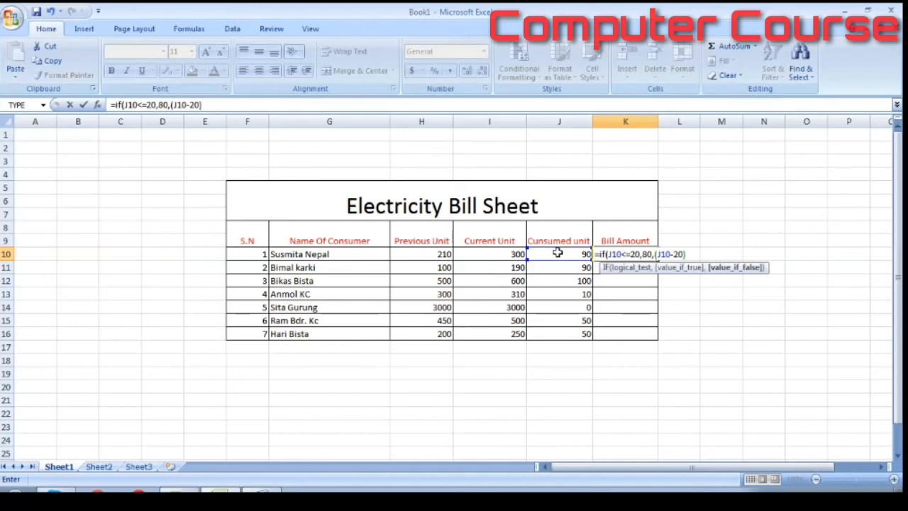
pyautogui.write(')*')
pyautogui.write('15')
pyautogui.write('=')
pyautogui.press('BackSpace')
pyautogui.write('+80')
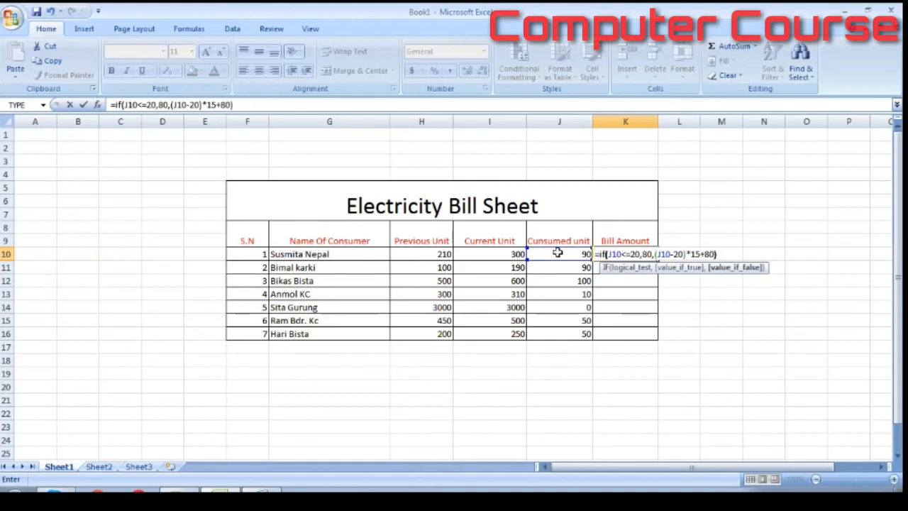
pyautogui.press('Return')
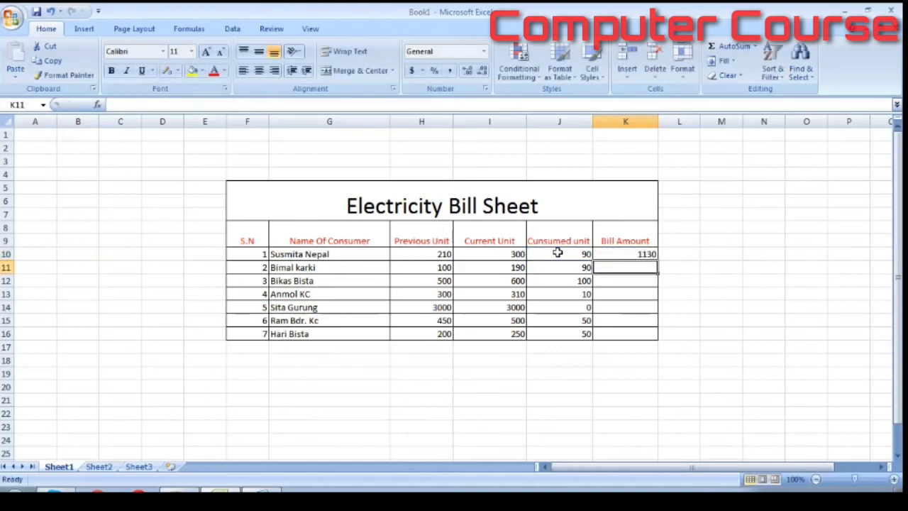
# Change the Bill Amount heading to "Bill Amount (Rs.)" and widen column K to fit it.
pyautogui.click(635, 239)
pyautogui.doubleClick(650, 240)
pyautogui.write('Rs')
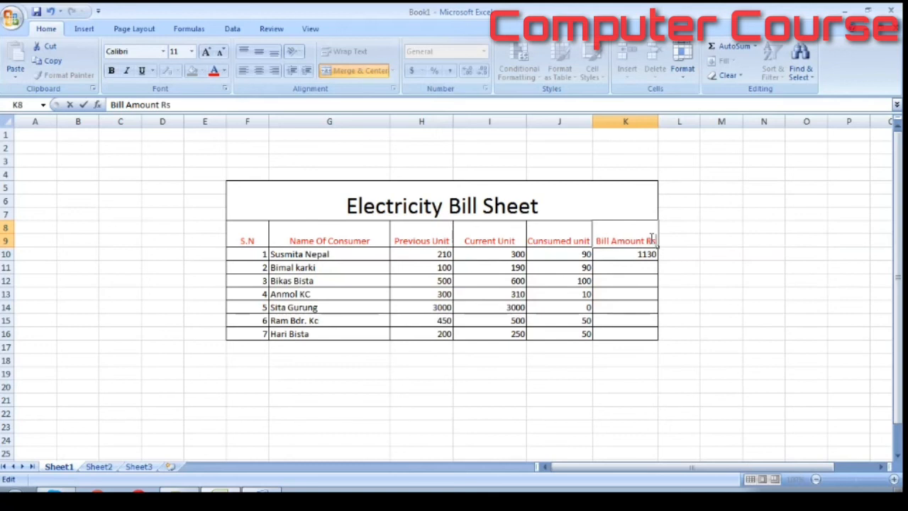
pyautogui.write('.)')
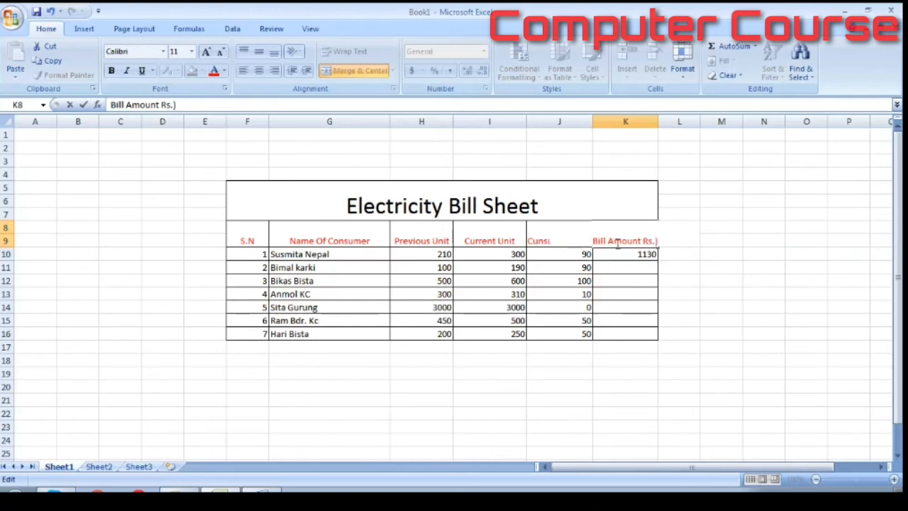
pyautogui.click(641, 240)
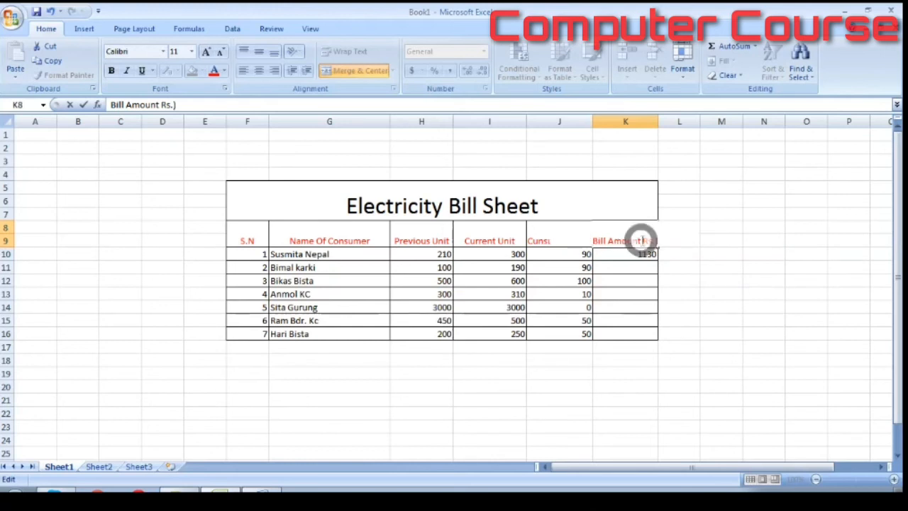
pyautogui.write(')')
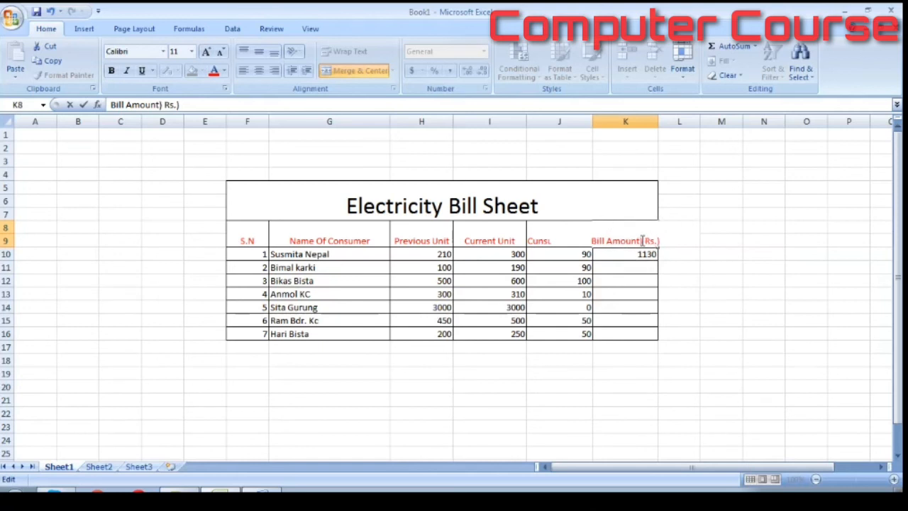
pyautogui.press('BackSpace')
pyautogui.write('(')
pyautogui.click(641, 242)
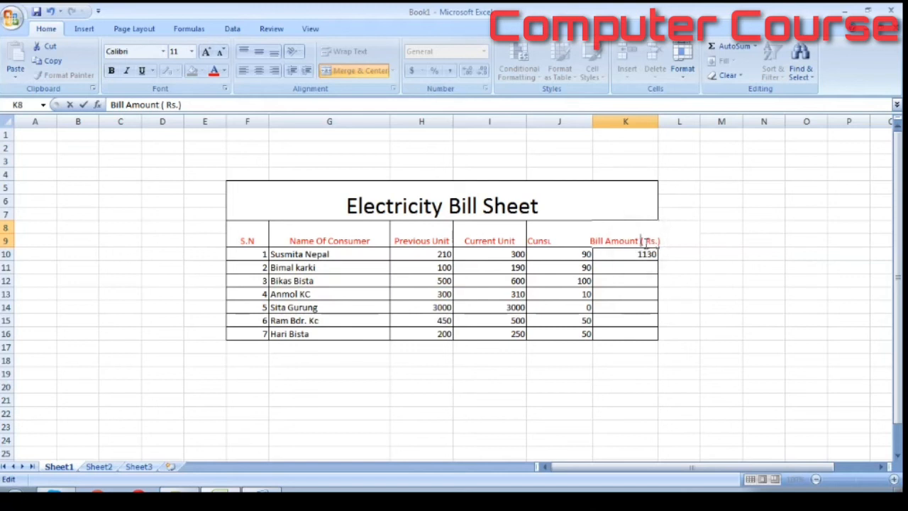
pyautogui.click(646, 242)
pyautogui.press('BackSpace')
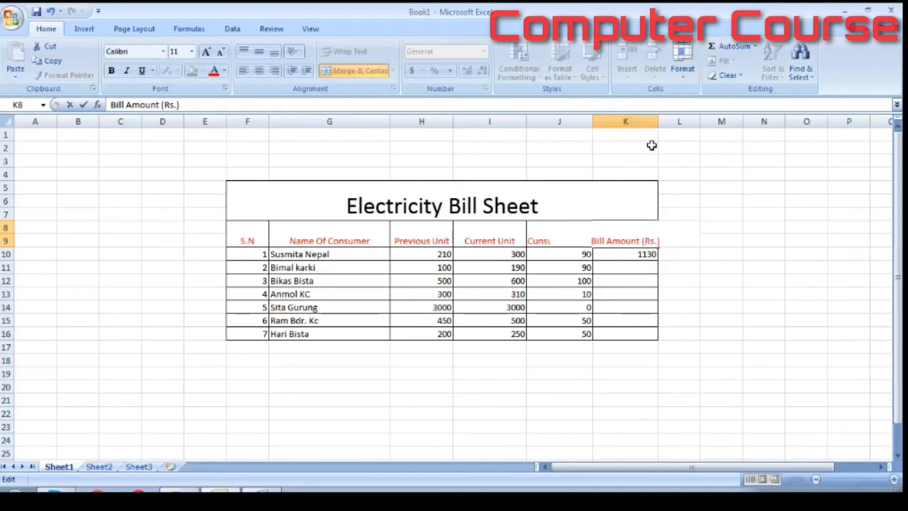
pyautogui.click(664, 188)
pyautogui.moveTo(656, 124); pyautogui.dragTo(668, 122)
# Fill the bill amount formula from K10 down to K16, and check the consumed units and bill amounts in rows 13 and 14.
pyautogui.click(652, 255)
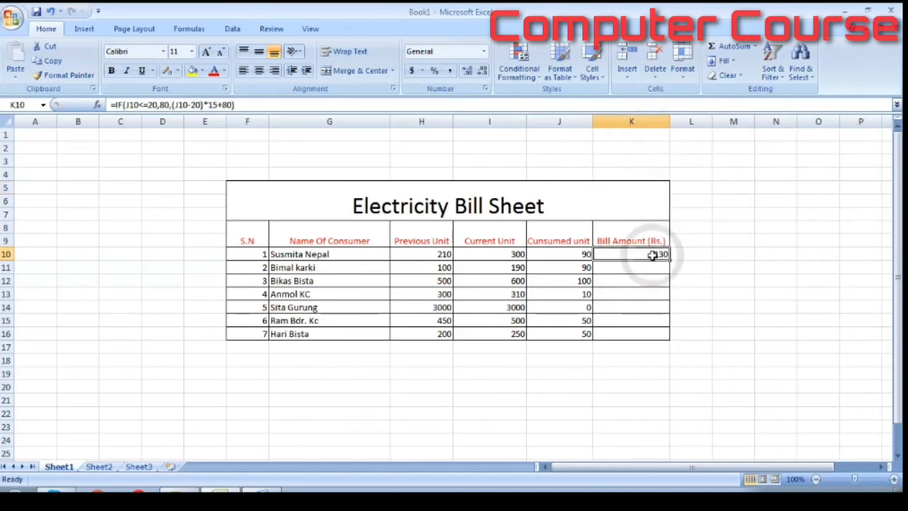
pyautogui.moveTo(669, 259); pyautogui.dragTo(675, 339)
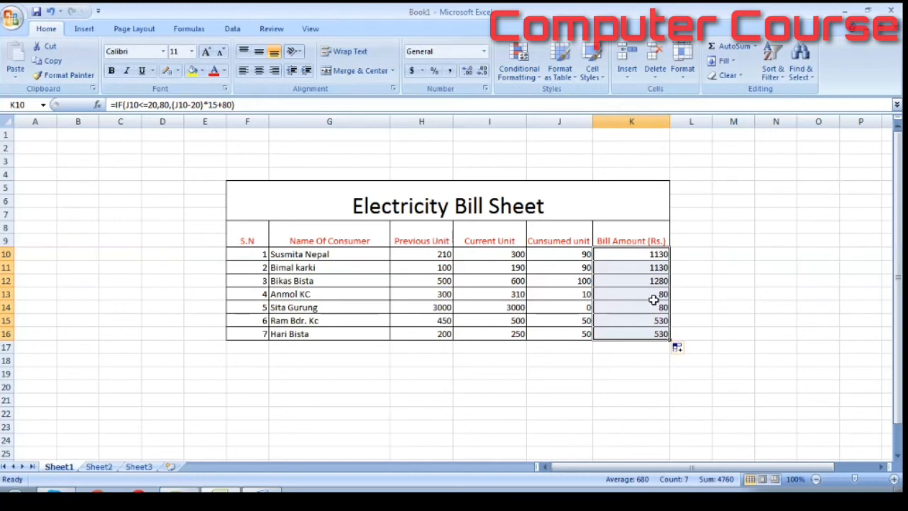
pyautogui.click(699, 295)
pyautogui.click(580, 306)
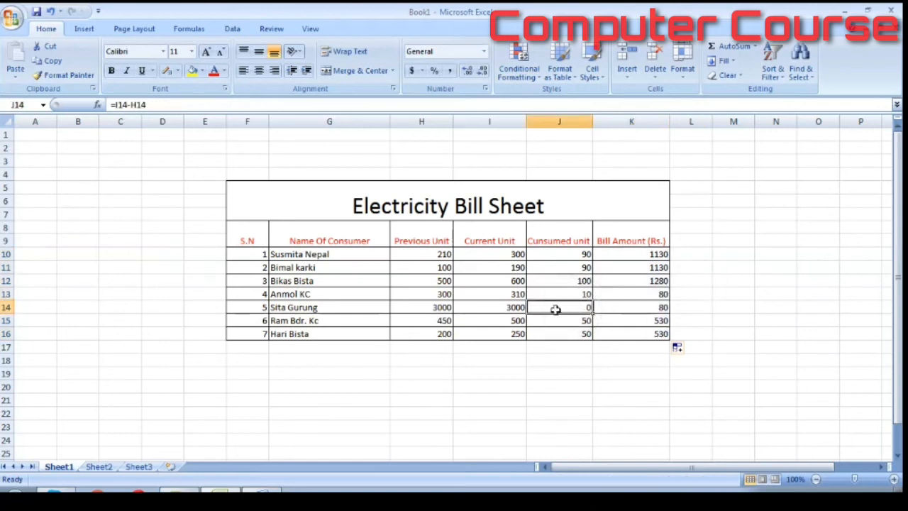
pyautogui.click(640, 306)
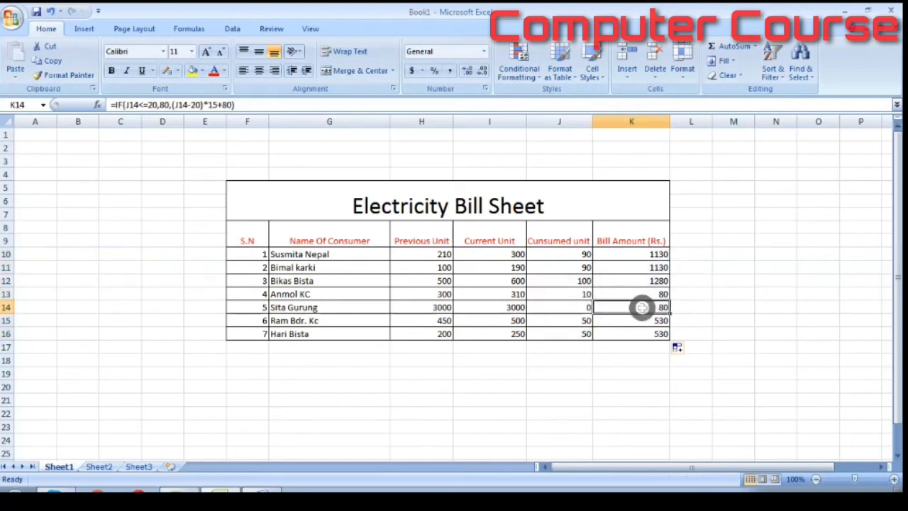
pyautogui.click(589, 295)
pyautogui.click(625, 293)
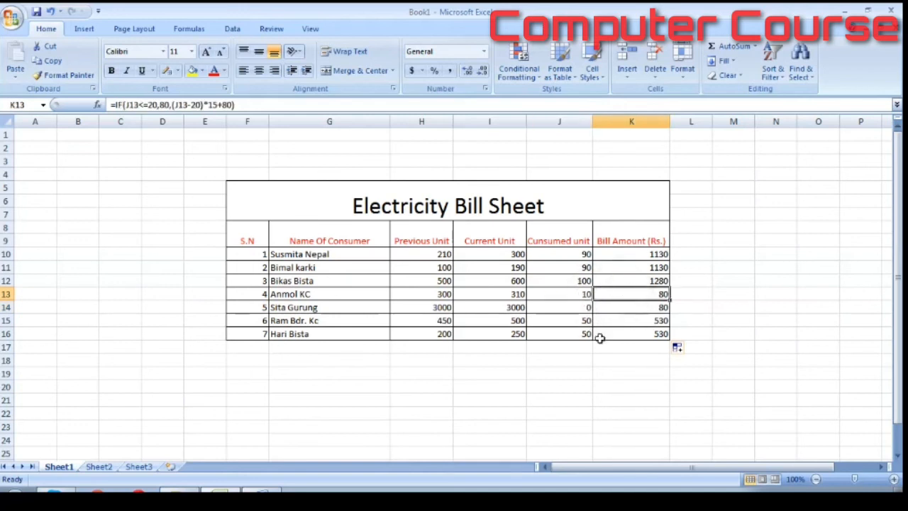
# Fill the merged "Electricity Bill Sheet" title cell with the standard light green color.
pyautogui.click(304, 206)
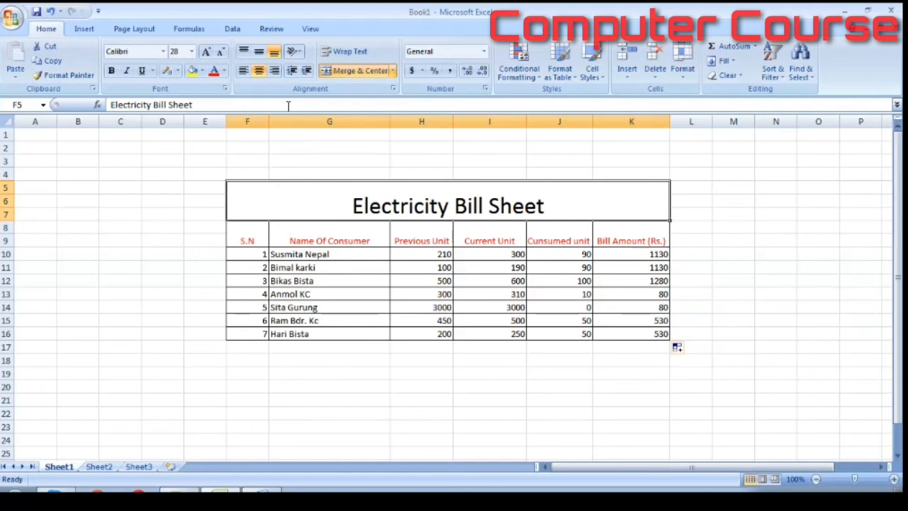
pyautogui.click(202, 71)
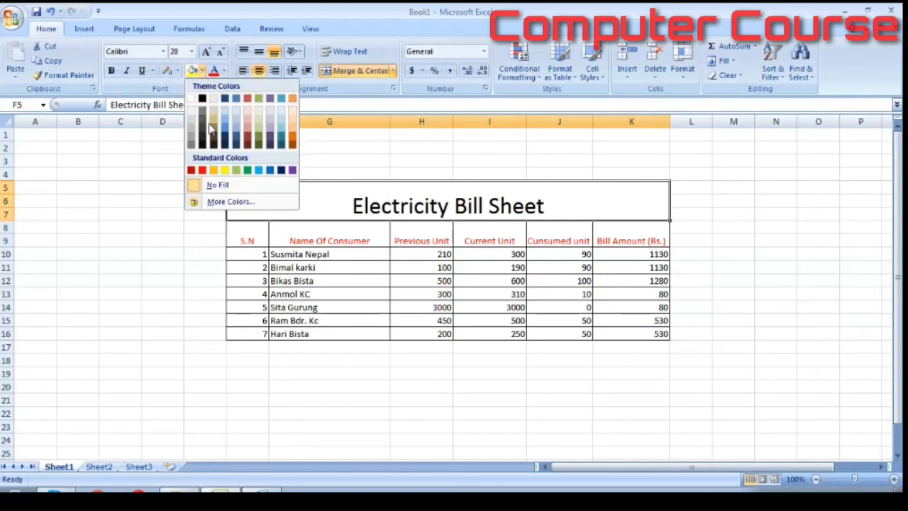
pyautogui.click(237, 172)
# Fill the headings and consumer rows of the table, F8 to K16, with a grey theme color.
pyautogui.moveTo(243, 236); pyautogui.dragTo(622, 331)
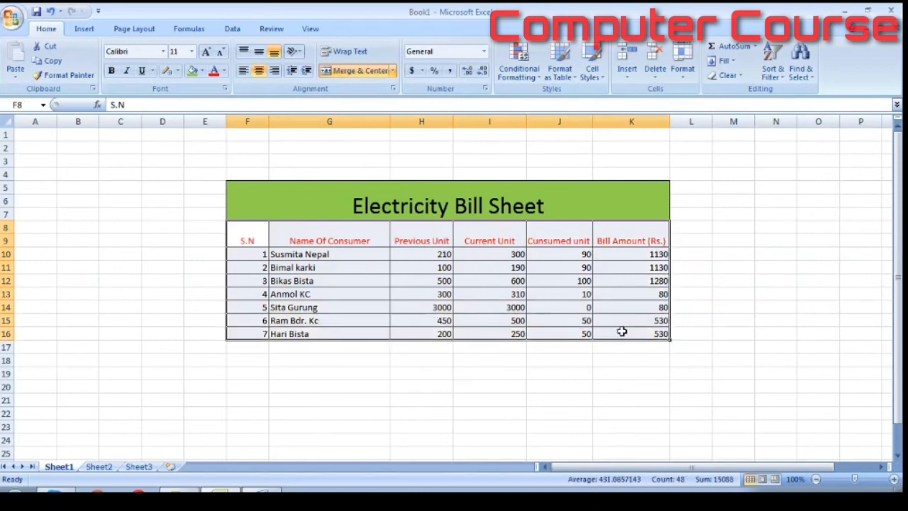
pyautogui.click(202, 71)
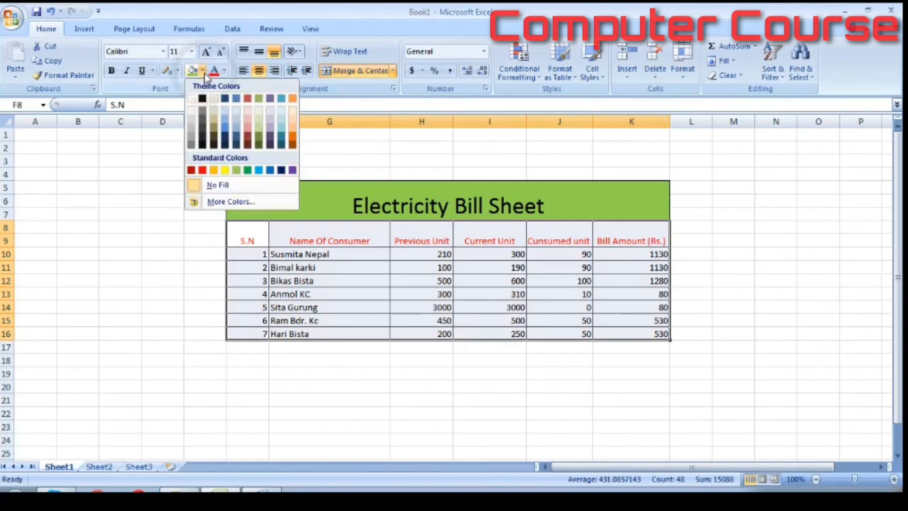
pyautogui.click(191, 130)
pyautogui.click(348, 160)
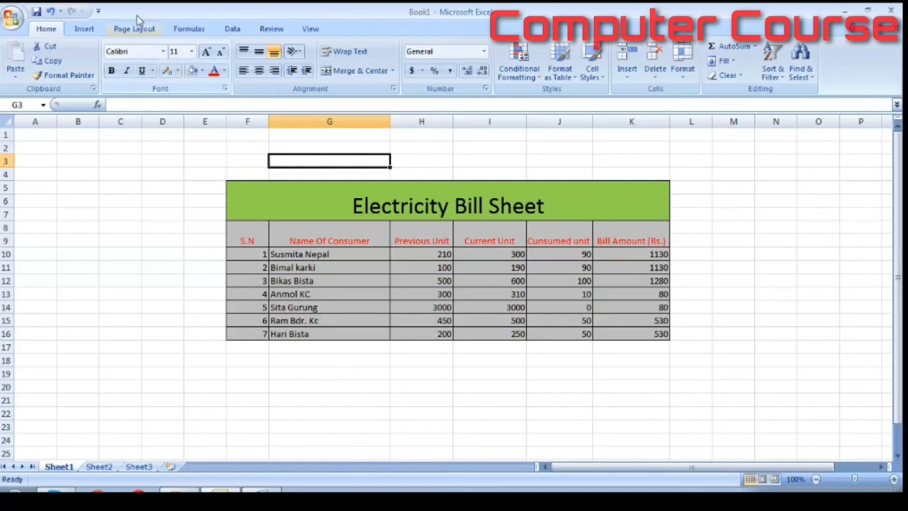
# Draw a 4-point star, about 0.51" high and 0.58" wide, in the green title cell above the S.N heading.
pyautogui.click(83, 29)
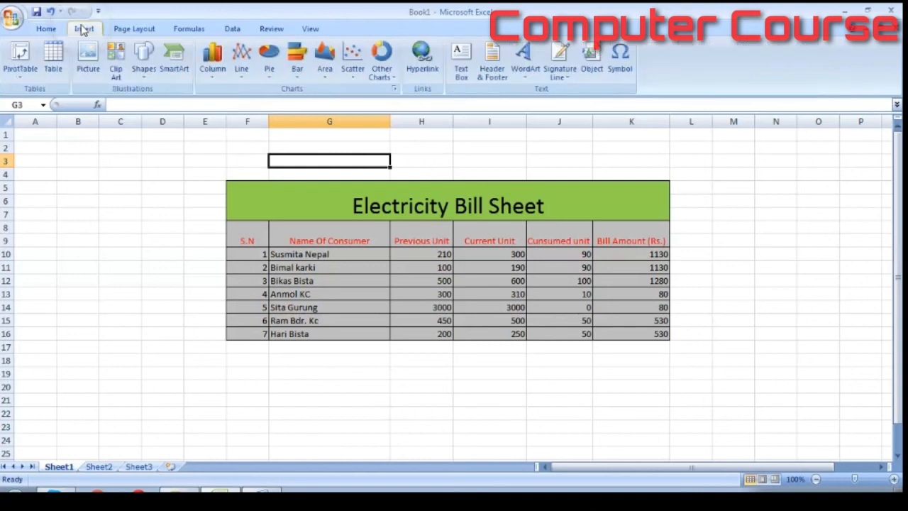
pyautogui.click(143, 71)
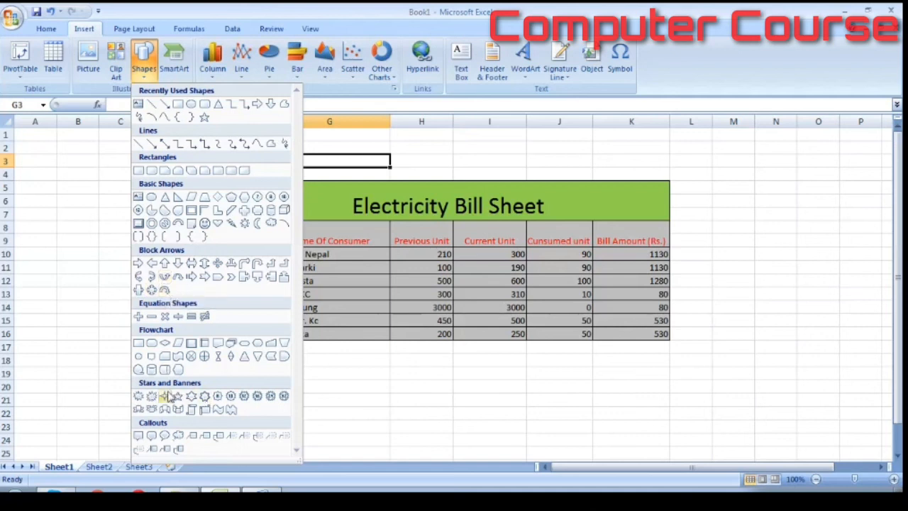
pyautogui.click(164, 396)
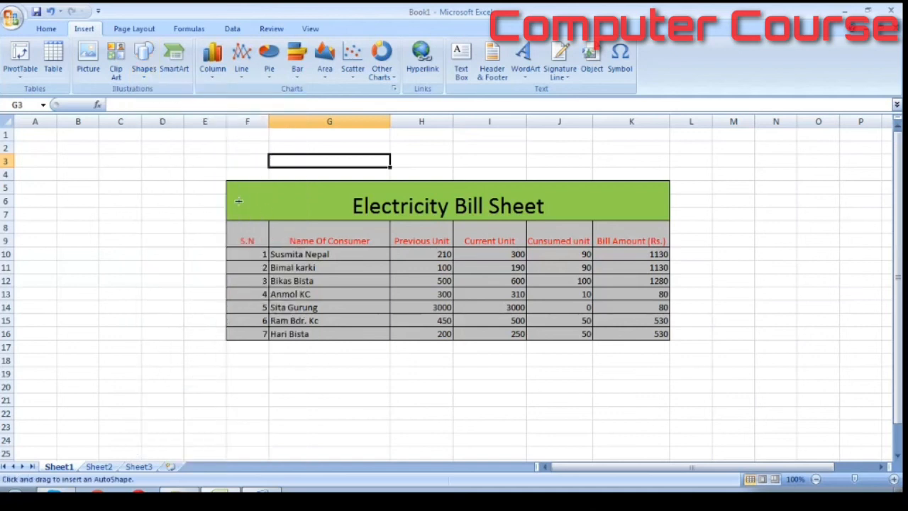
pyautogui.moveTo(274, 222)
pyautogui.mouseDown()
pyautogui.moveTo(237, 189)
pyautogui.moveTo(268, 219)
pyautogui.mouseUp()
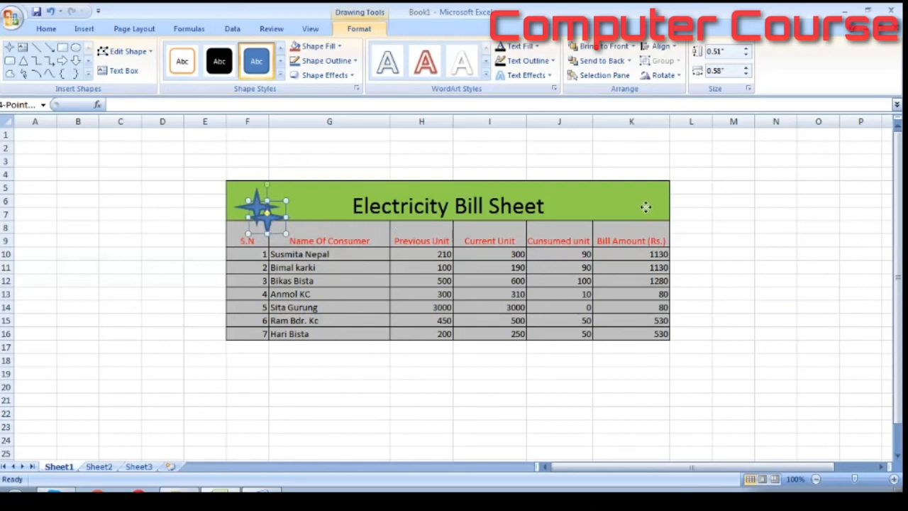
# Place a copy of the star in the title cell above the Bill Amount (Rs.) heading, nudging it level with the first star.
pyautogui.moveTo(645, 206); pyautogui.dragTo(646, 210)
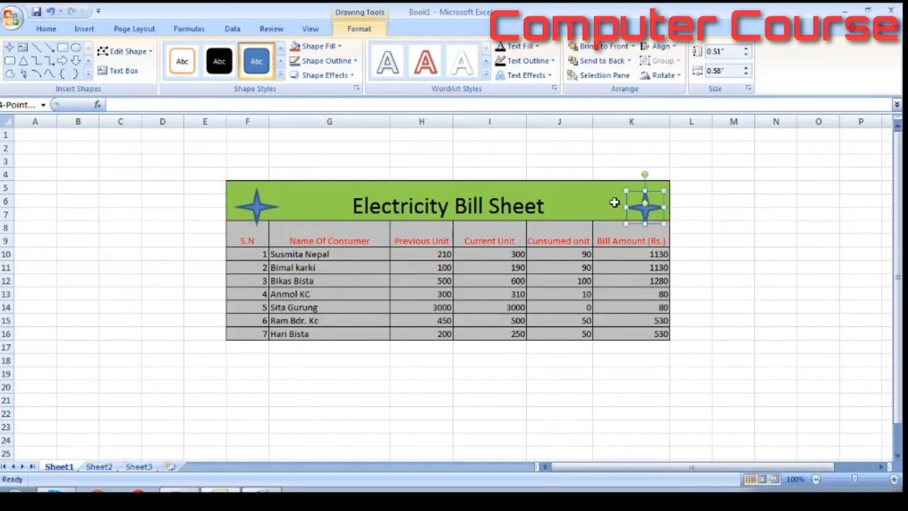
pyautogui.press('Up')
pyautogui.press('Up')
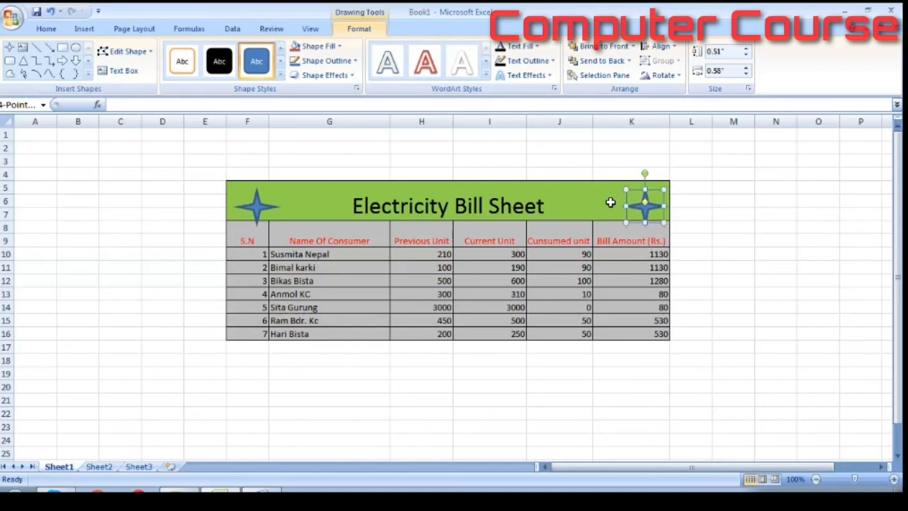
pyautogui.press('Left')
pyautogui.press('Left')
pyautogui.press('Left')
pyautogui.press('Left')
pyautogui.press('Up')
pyautogui.press('Left')
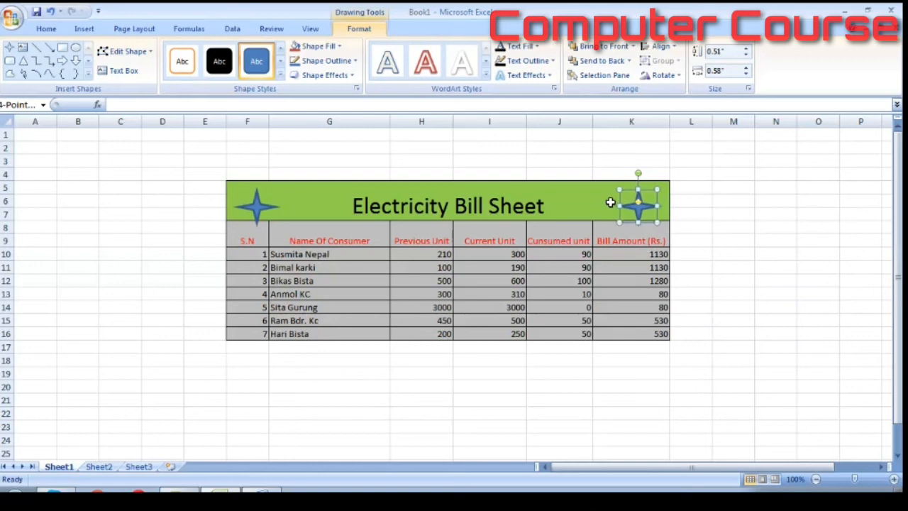
pyautogui.press('Right')
pyautogui.click(758, 200)
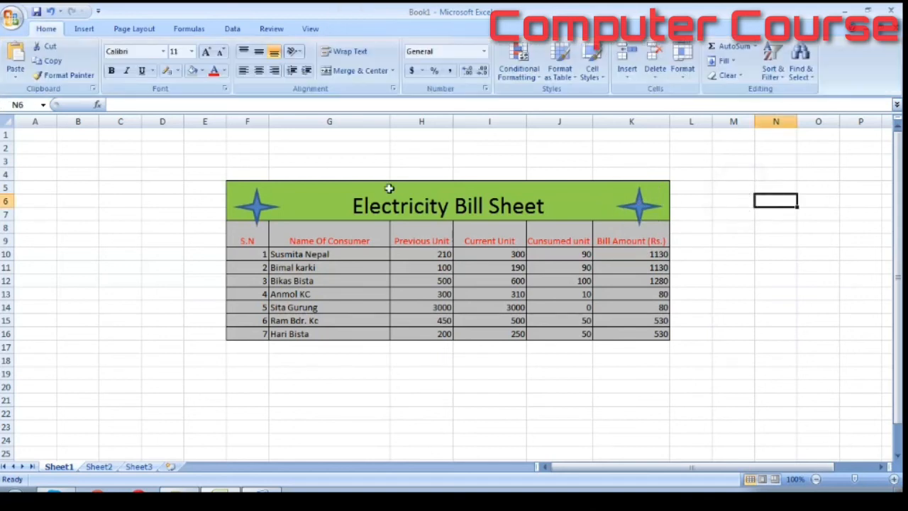
pyautogui.moveTo(164, 161); pyautogui.dragTo(497, 360)
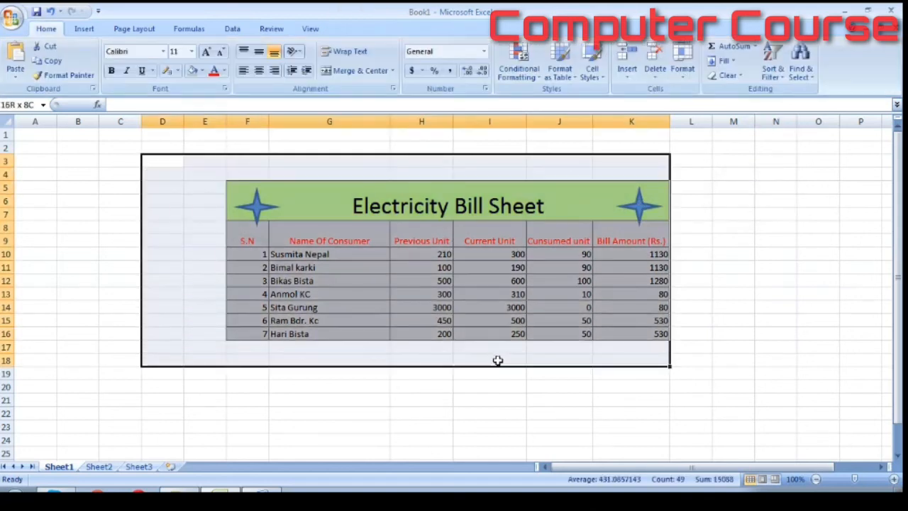
pyautogui.click(730, 291)
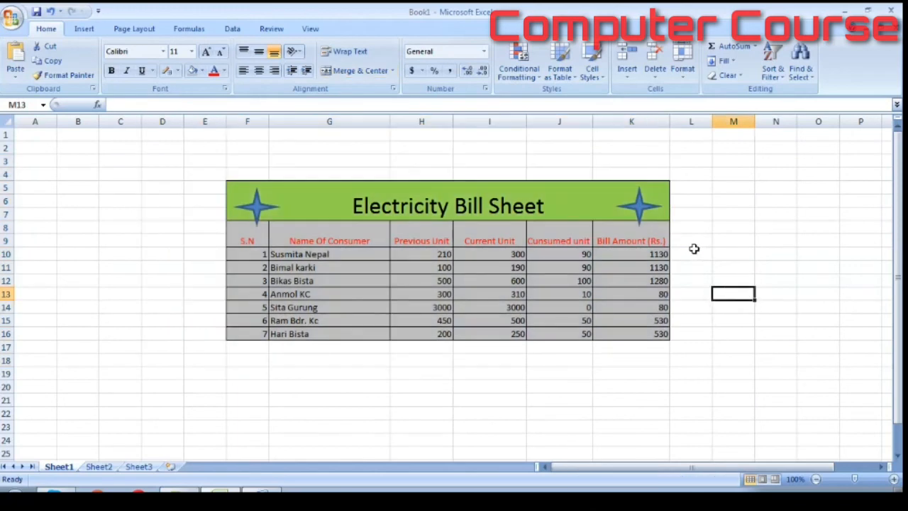